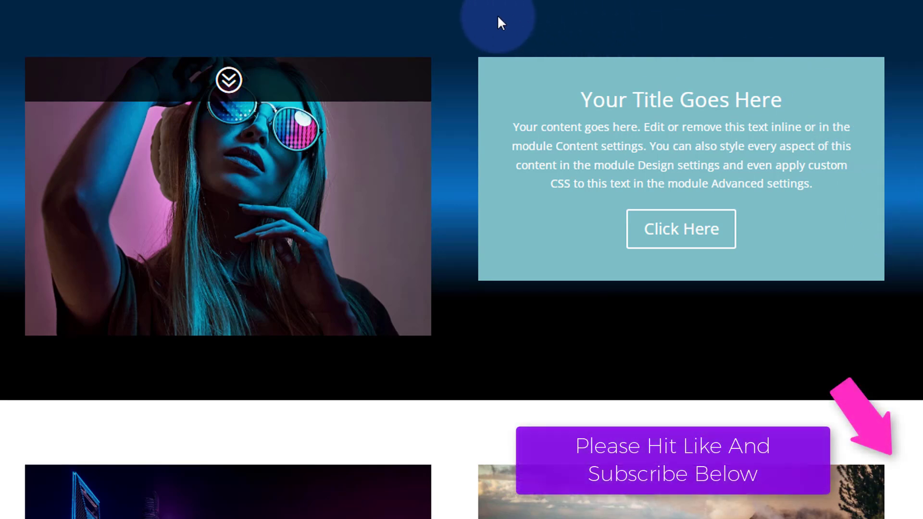
Enable the Visual Builder on the home page and delete the call-to-action module beside the portrait image.
mouse_move(247, 67)
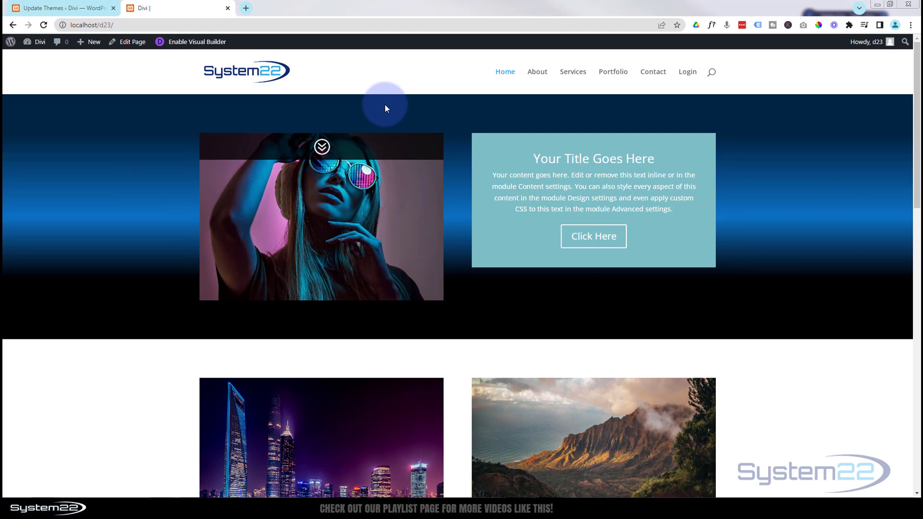
left_click(192, 45)
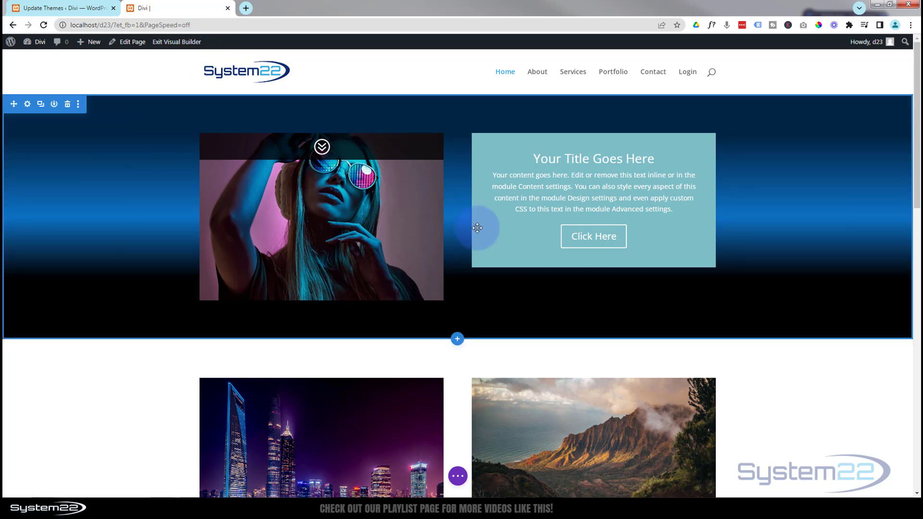
mouse_move(241, 145)
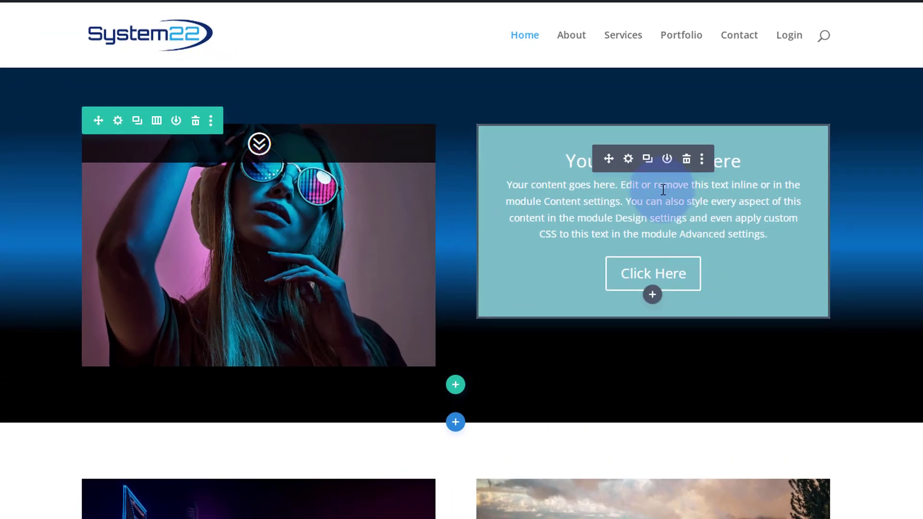
left_click(687, 159)
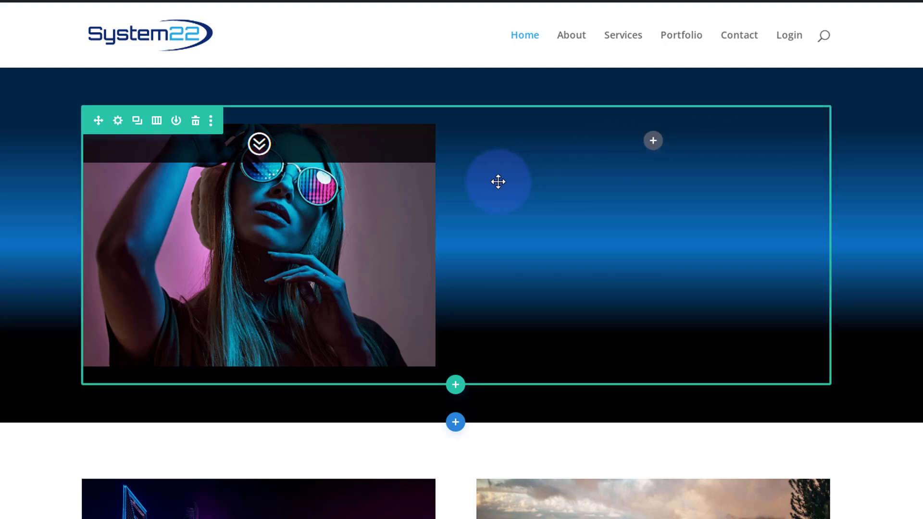
Insert a Blurb module in the empty column beside the portrait and move its settings window off the preview.
left_click(654, 141)
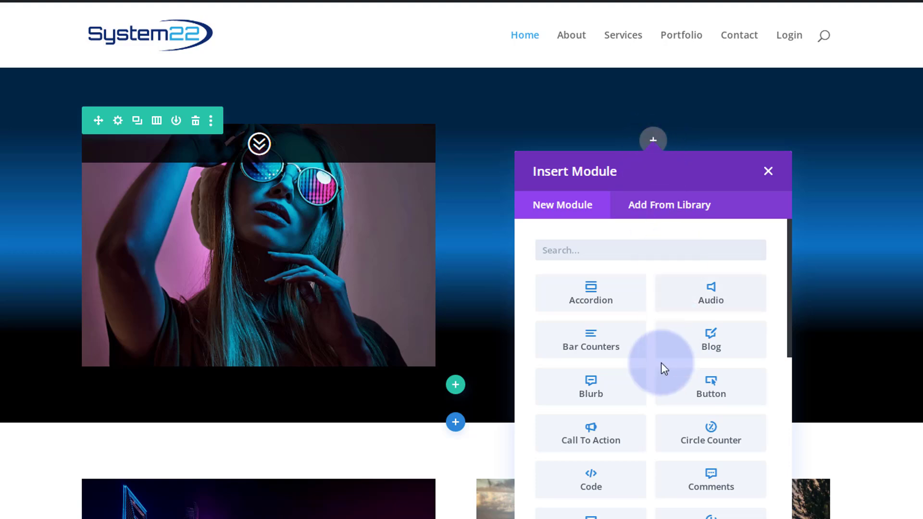
left_click(621, 396)
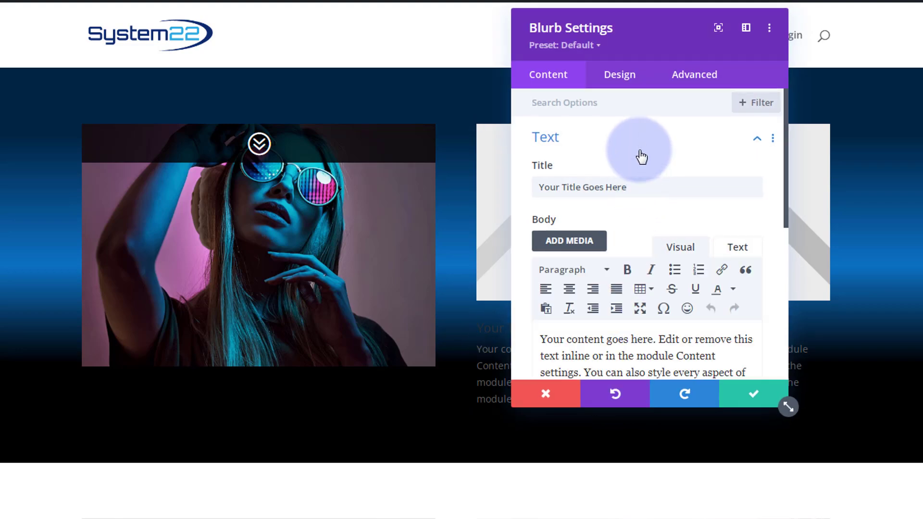
left_click_drag(644, 50, 312, 66)
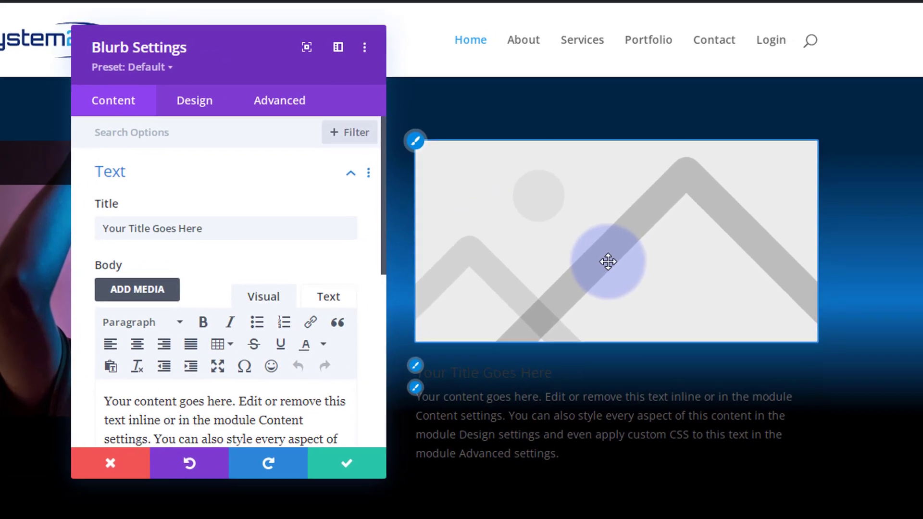
Review the blurb's body text and the paragraph and heading formats offered in its text editor.
scroll(235, 395, "down", 1)
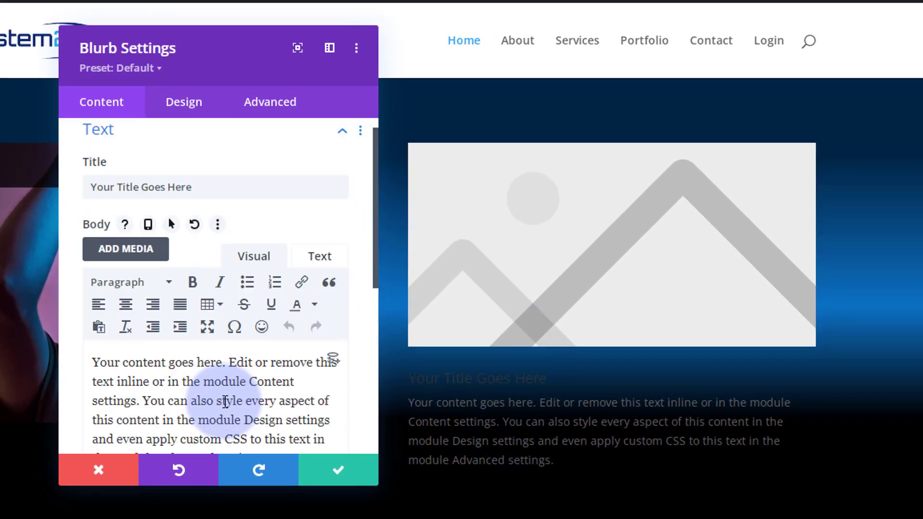
scroll(224, 401, "down", 1)
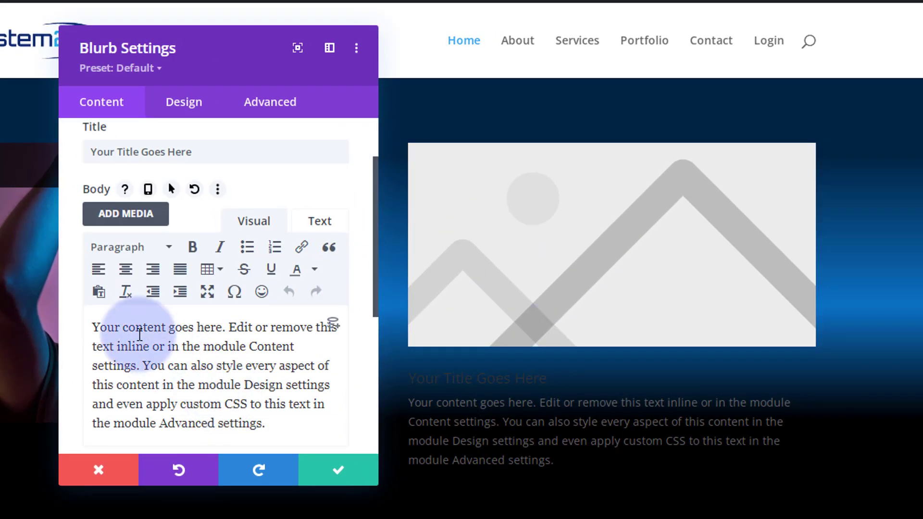
left_click_drag(268, 424, 69, 315)
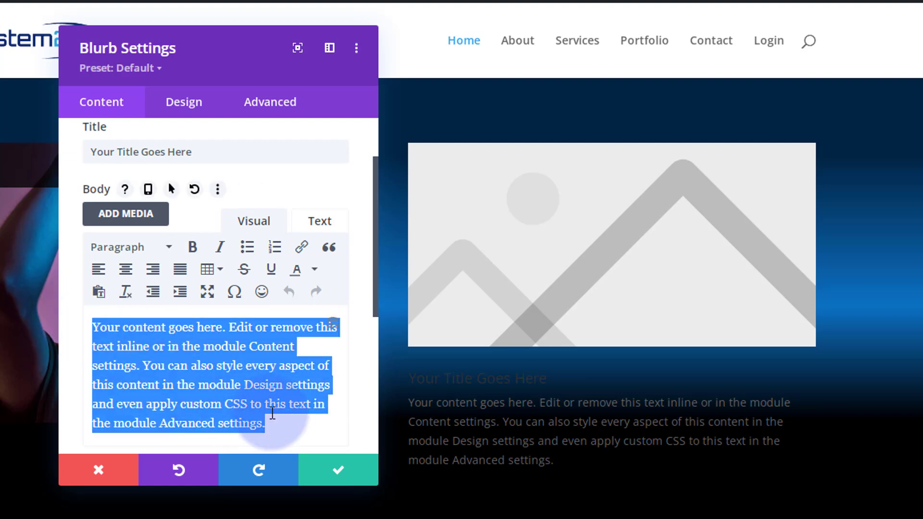
left_click(129, 248)
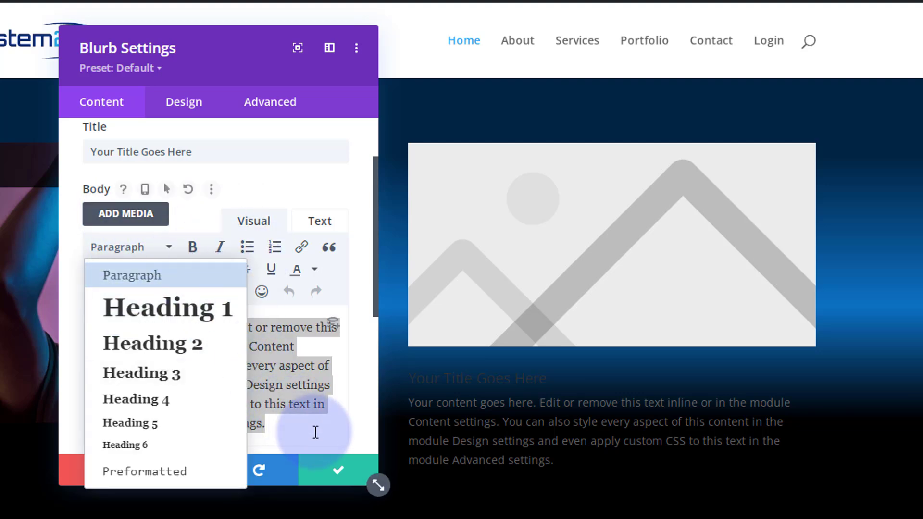
left_click(314, 428)
left_click(314, 427)
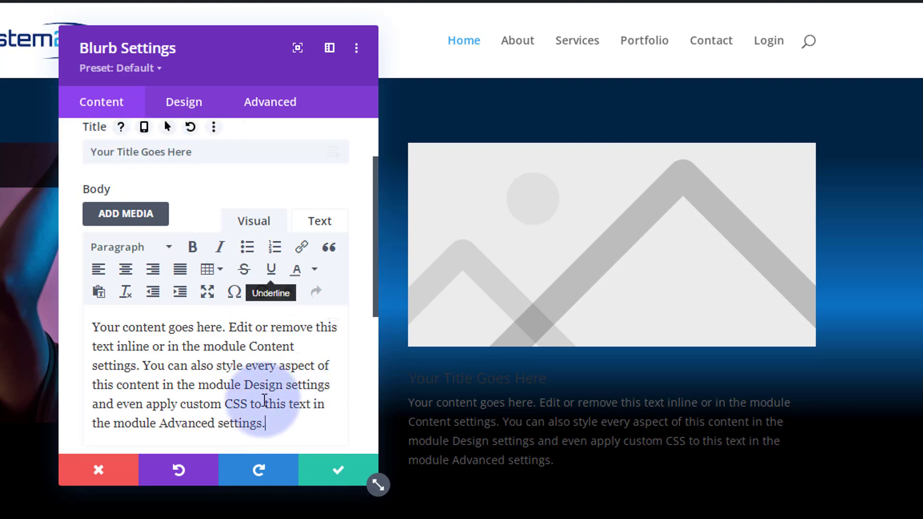
scroll(246, 380, "up", 3)
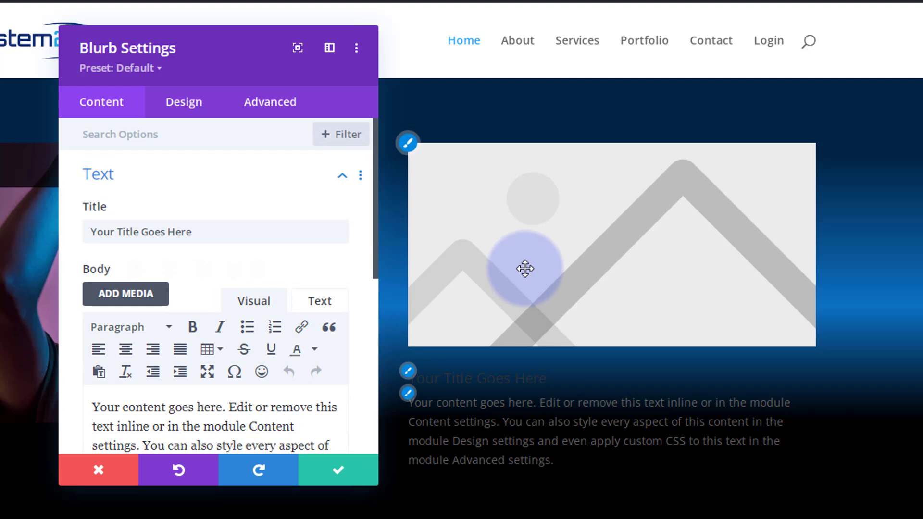
Turn on Use Icon for the blurb in place of the image and browse the icon set.
scroll(185, 351, "down", 5)
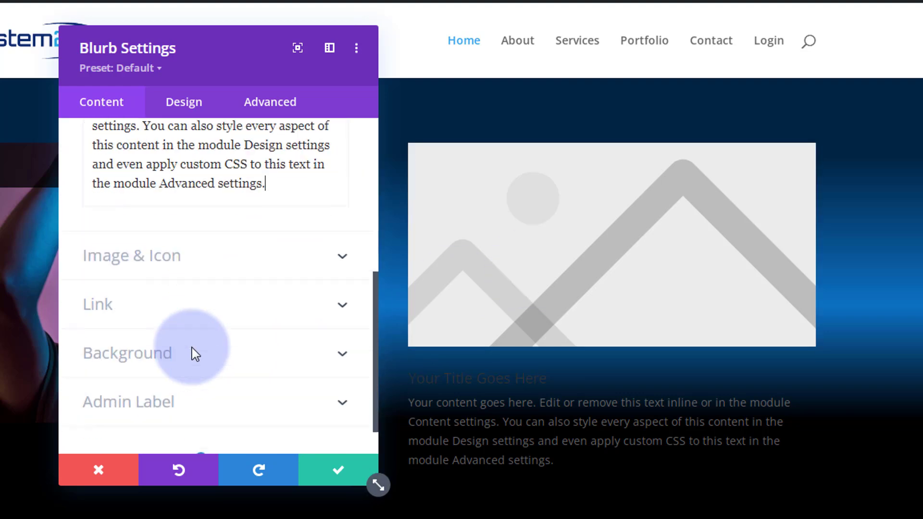
left_click(202, 262)
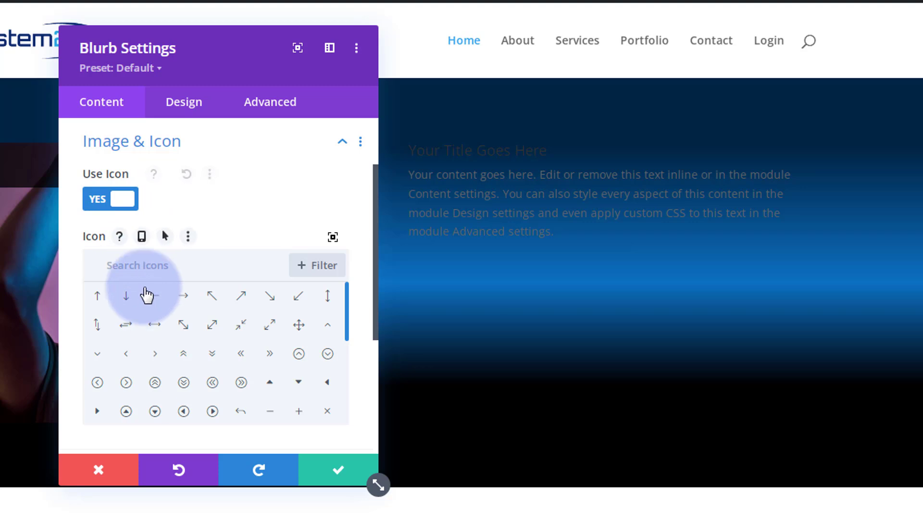
scroll(149, 366, "down", 10)
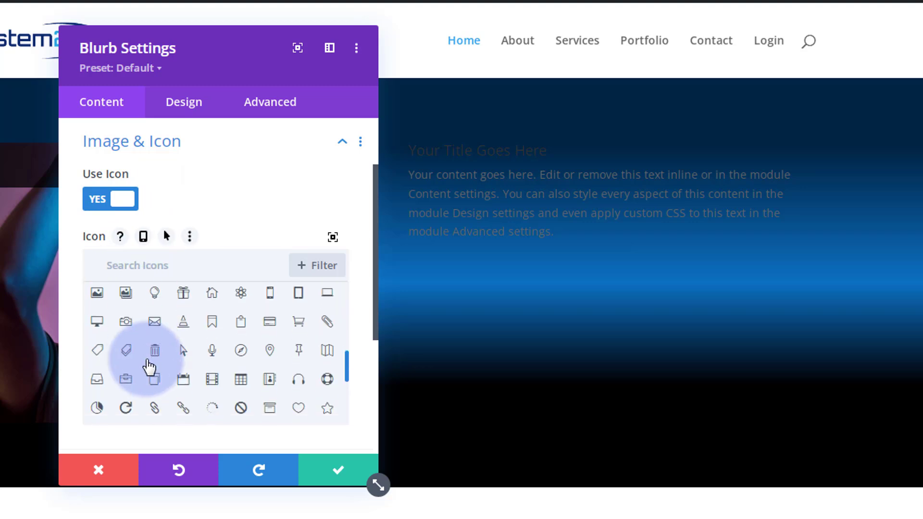
scroll(149, 367, "down", 3)
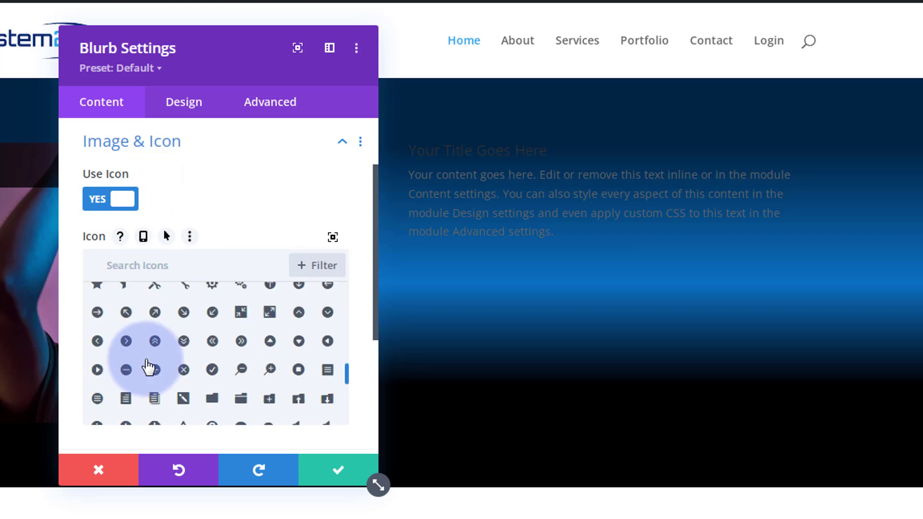
Search the blurb icons for "person" and clear the search again.
left_click(118, 266)
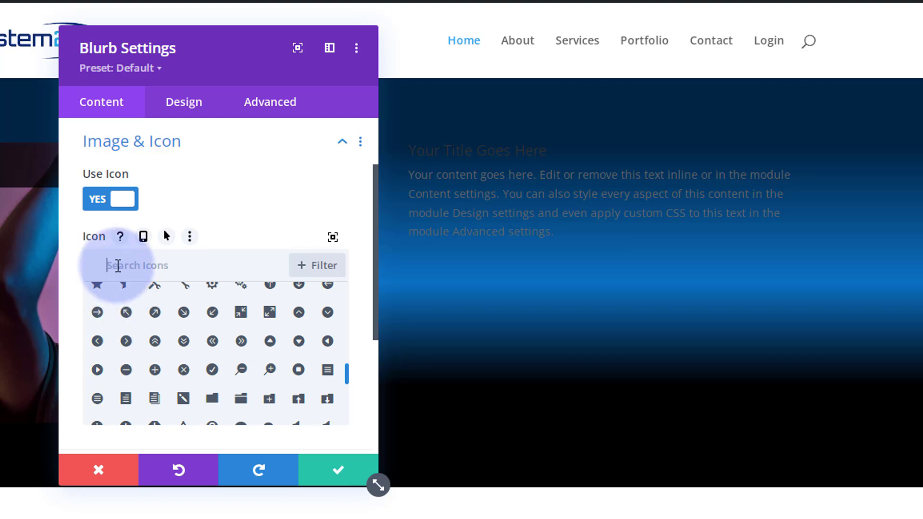
type("person")
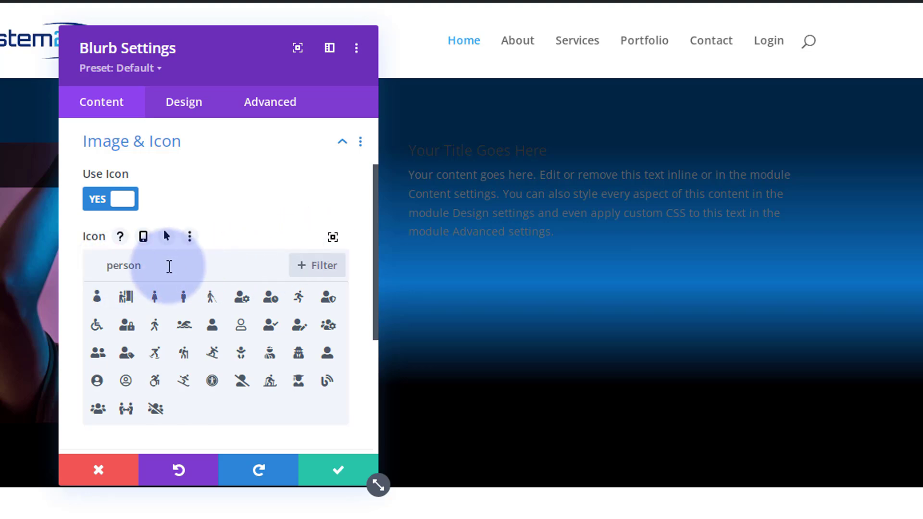
left_click_drag(186, 264, 55, 270)
key("BackSpace")
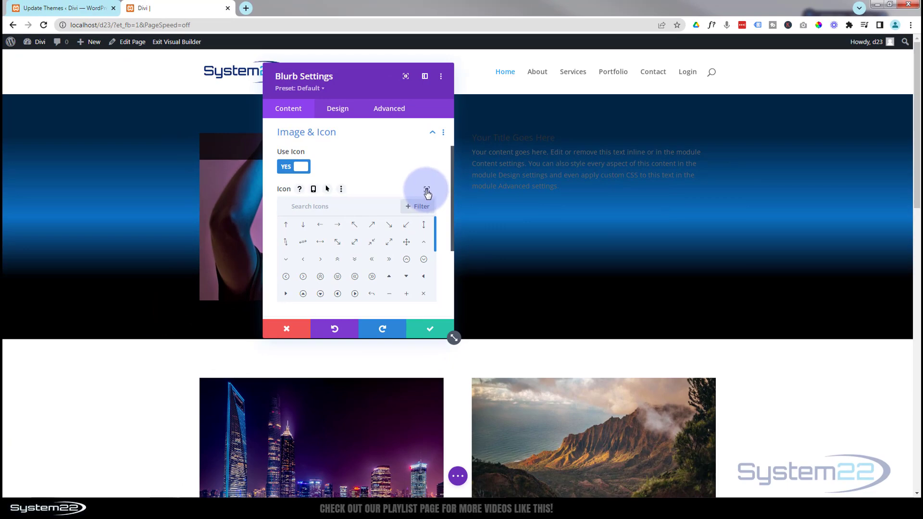
Choose the circled double down-chevron as the blurb's icon from the expanded icon picker.
left_click(427, 191)
scroll(429, 198, "down", 3)
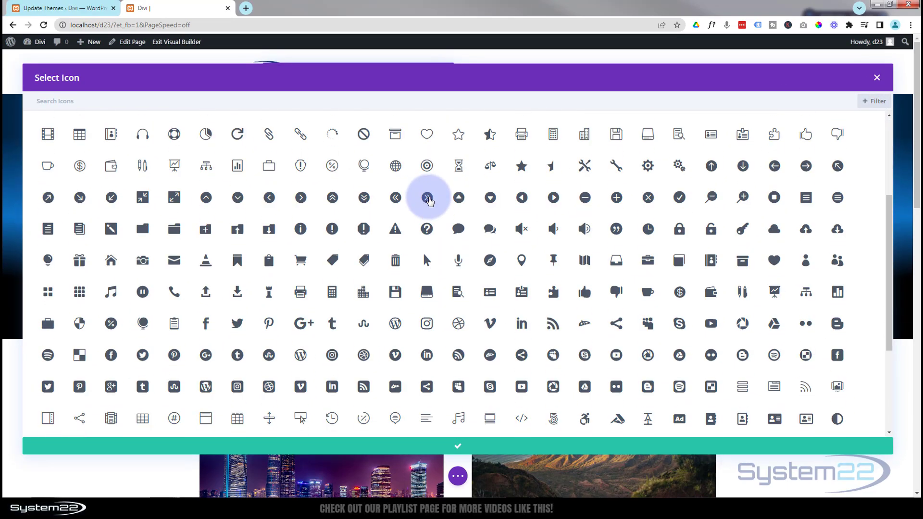
scroll(429, 200, "down", 10)
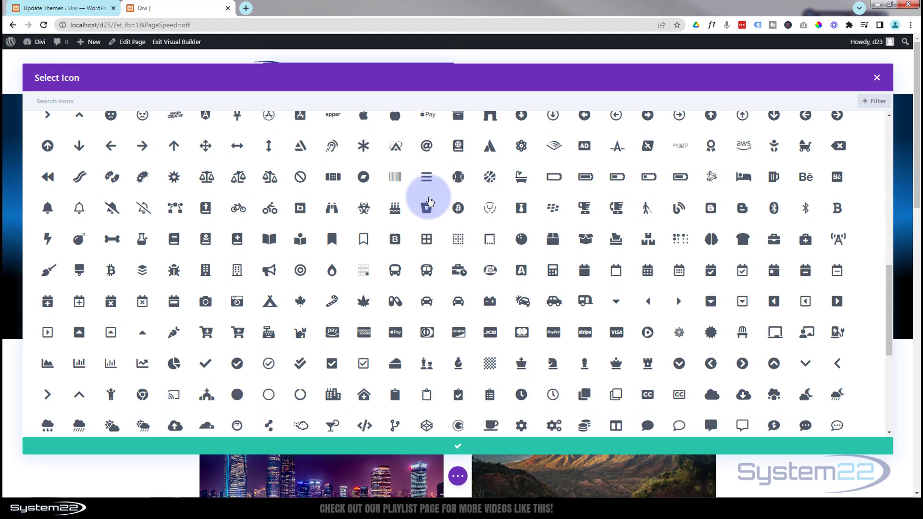
scroll(429, 201, "up", 15)
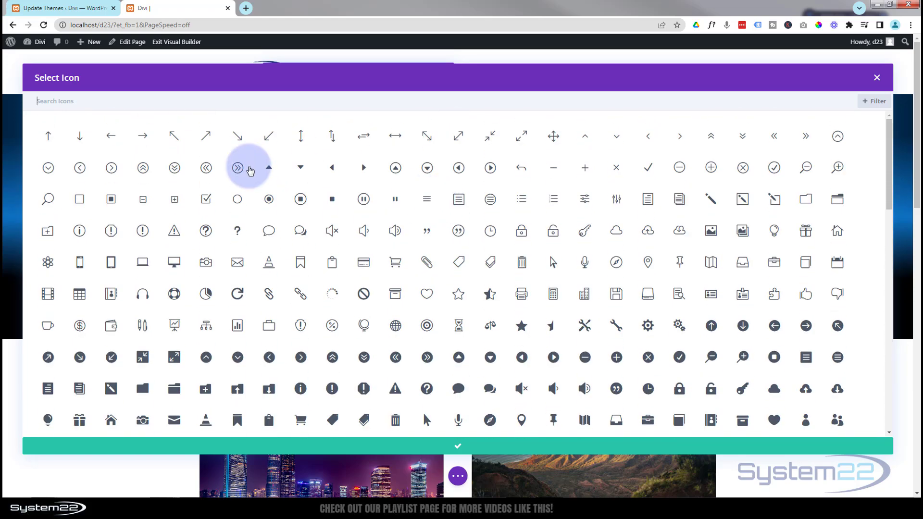
left_click(175, 169)
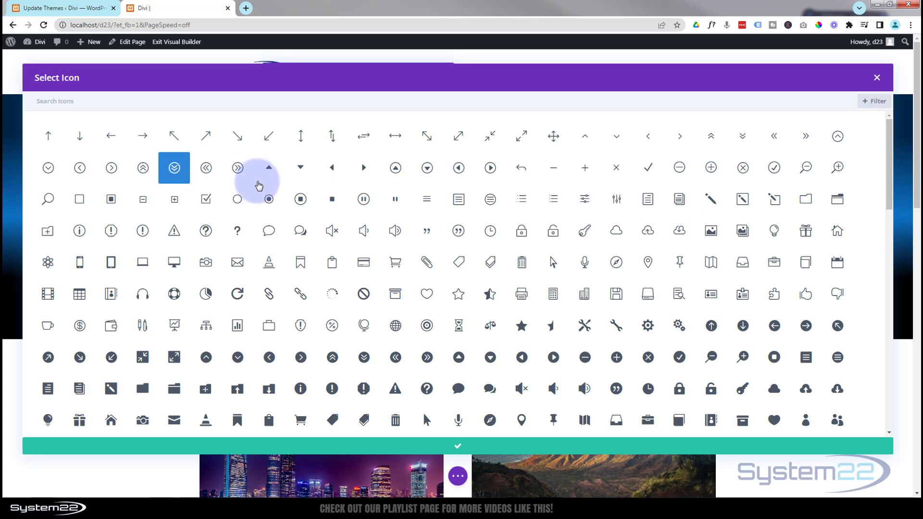
left_click(876, 77)
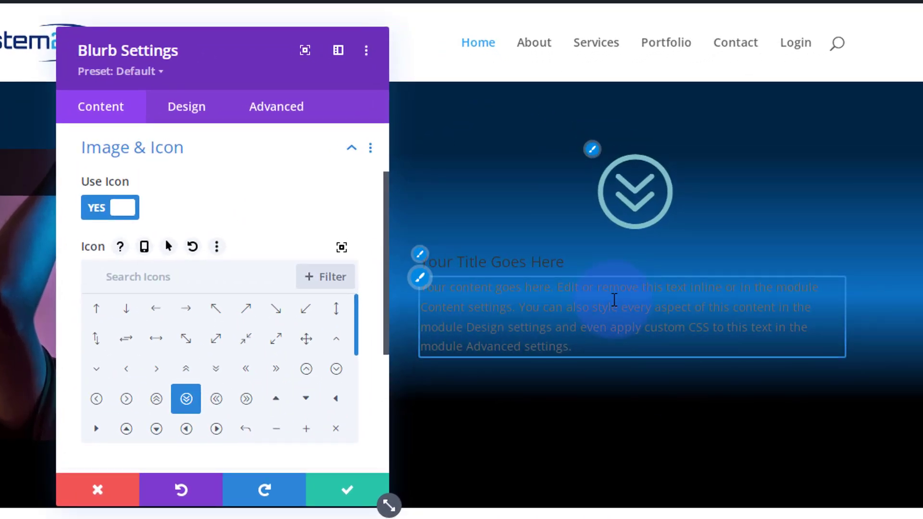
Examine the blurb's link settings, including the module link URL and the link target options.
left_click(154, 159)
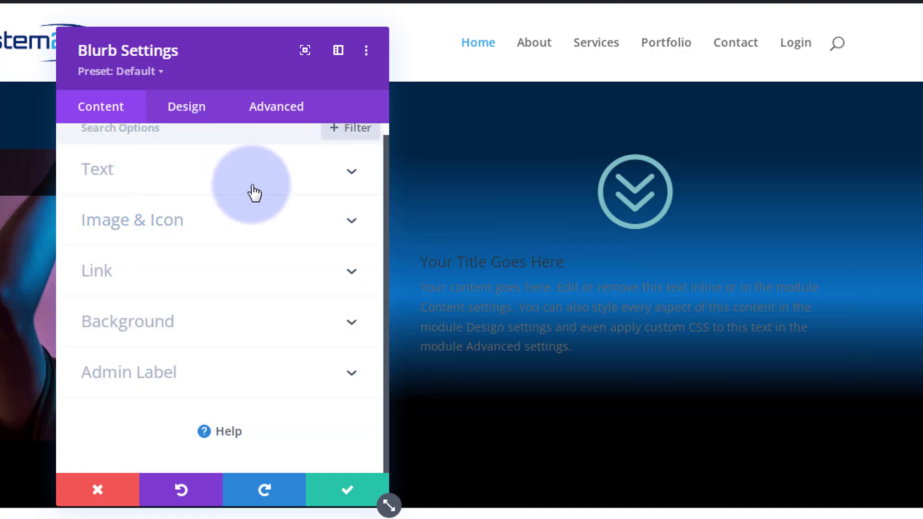
left_click(216, 288)
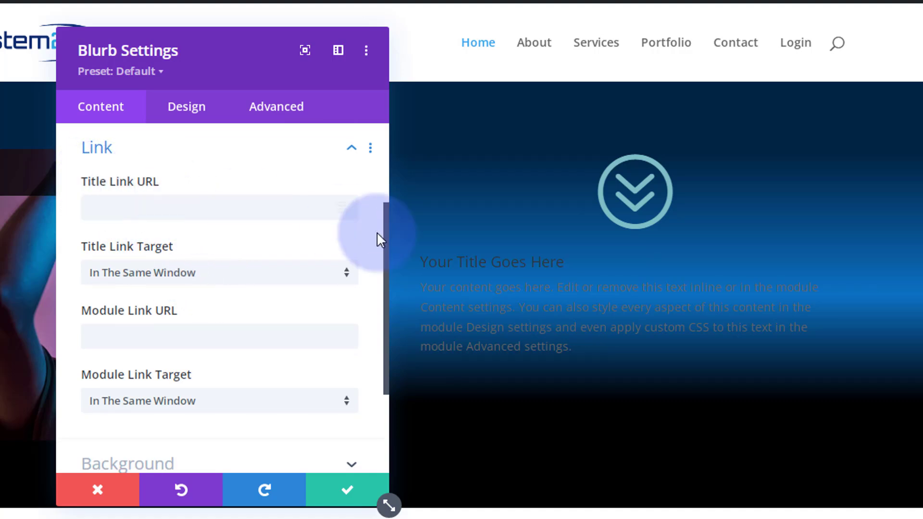
left_click(111, 342)
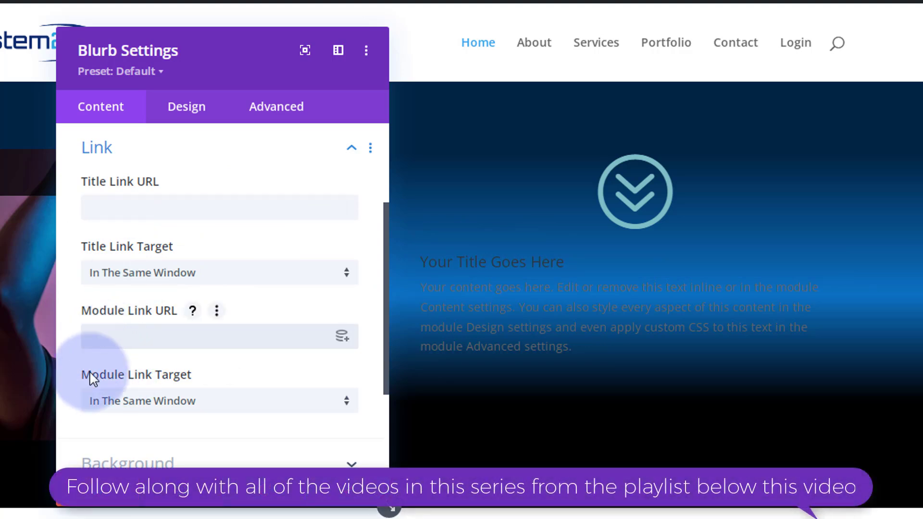
left_click(232, 410)
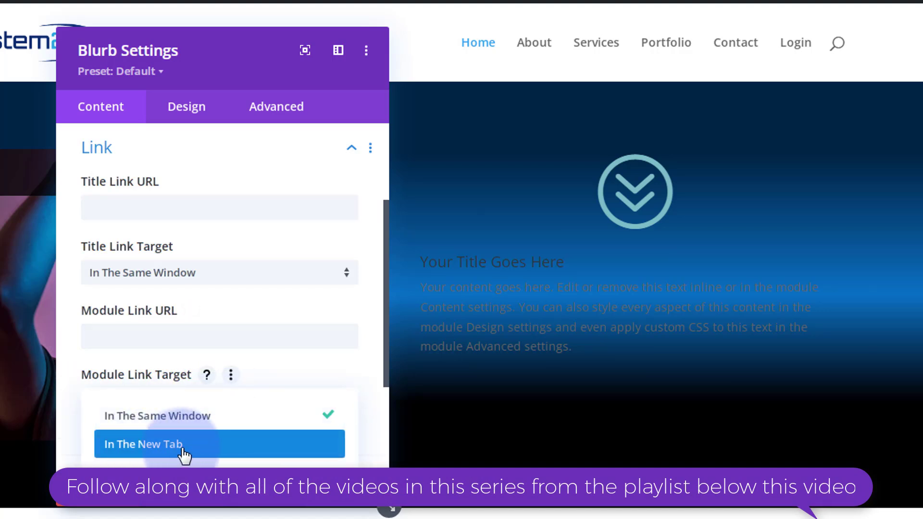
left_click(73, 402)
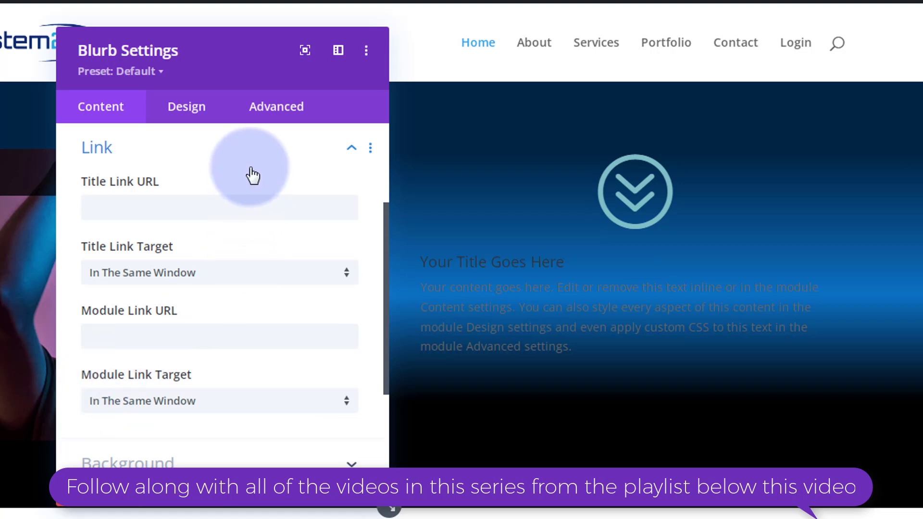
Set the blurb's background colour to black.
scroll(252, 176, "down", 3)
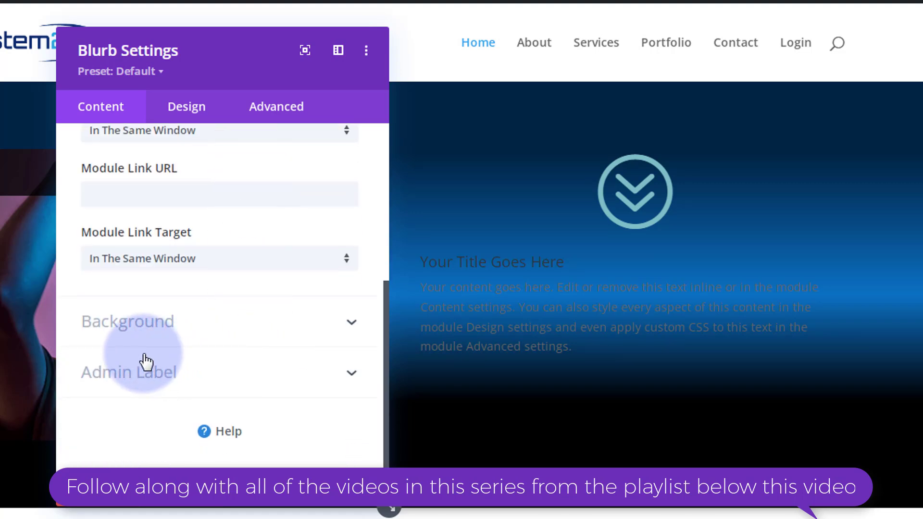
left_click(233, 339)
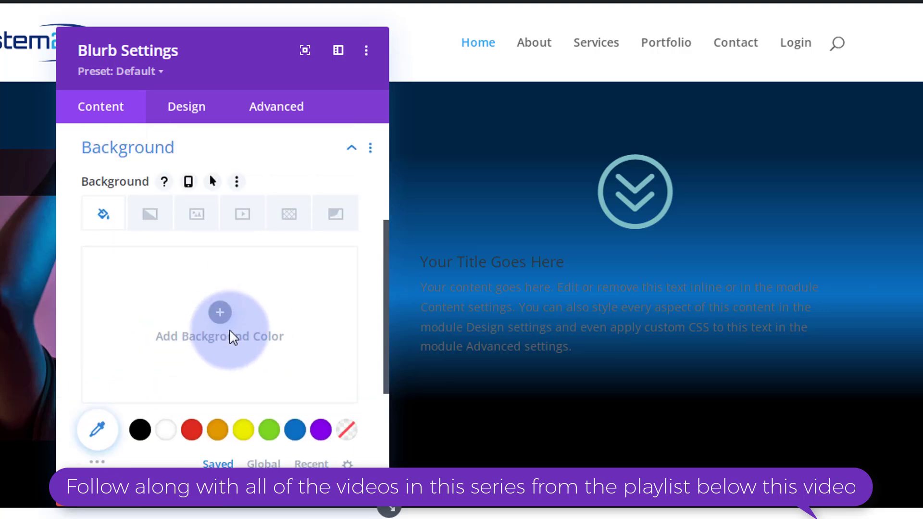
left_click(140, 430)
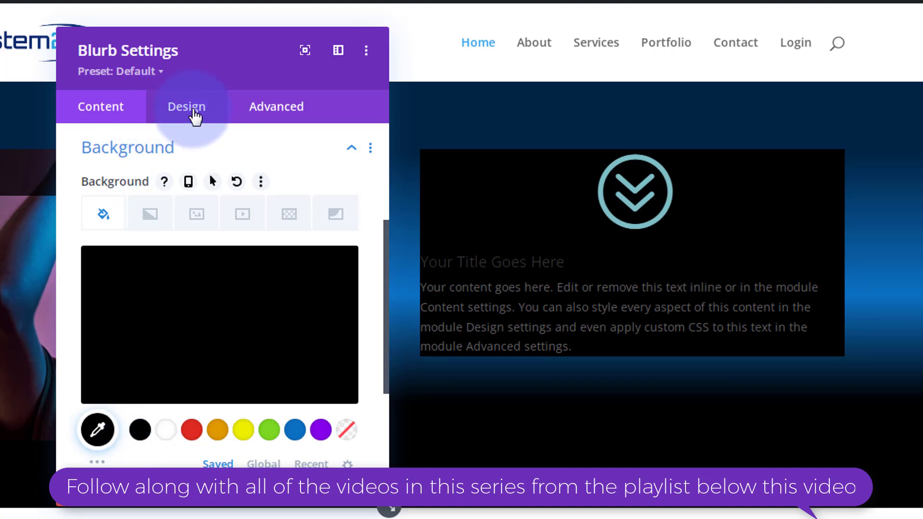
Set the blurb's icon colour to white (#ffffff) in its design settings.
left_click(194, 116)
left_click_drag(240, 67, 409, 88)
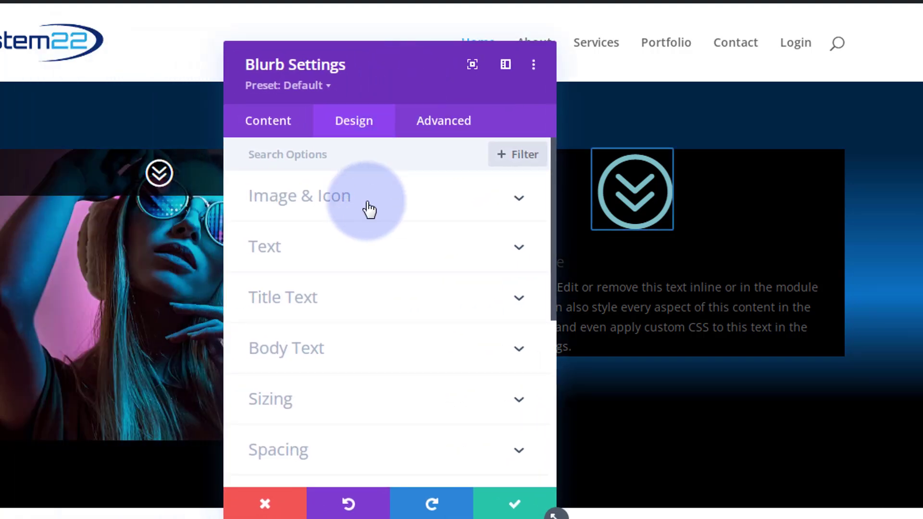
left_click(369, 209)
left_click(337, 274)
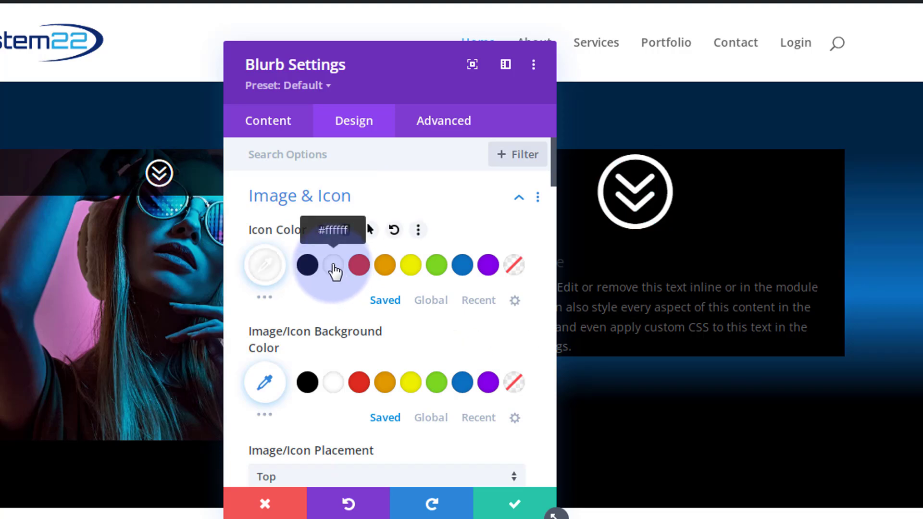
Set the blurb's icon width to 35px and move the settings window clear of the blurb.
scroll(397, 354, "down", 3)
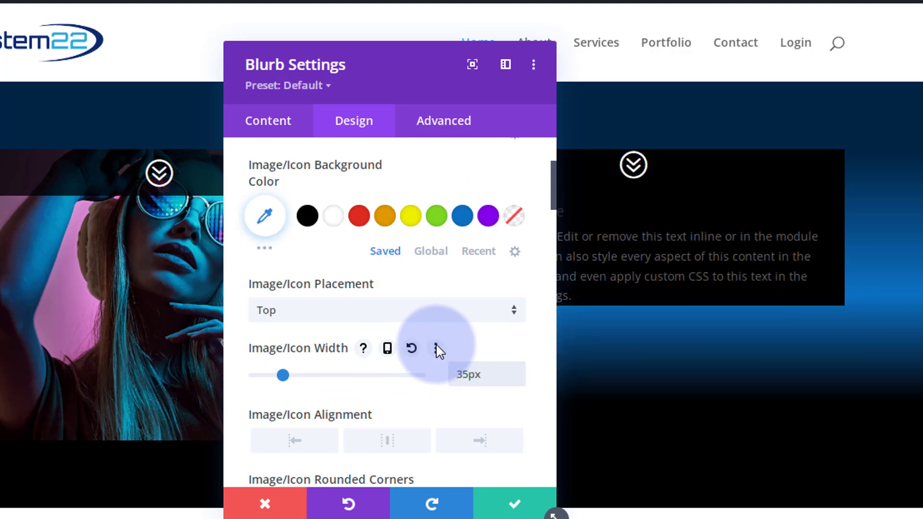
left_click_drag(400, 85, 228, 91)
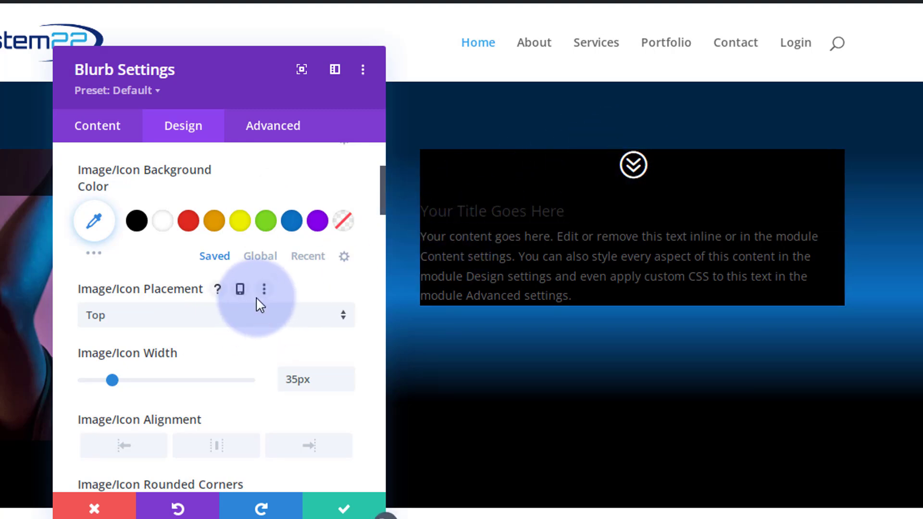
Centre the blurb's text alignment and set its text colour to Light.
scroll(257, 303, "down", 3)
scroll(258, 304, "down", 10)
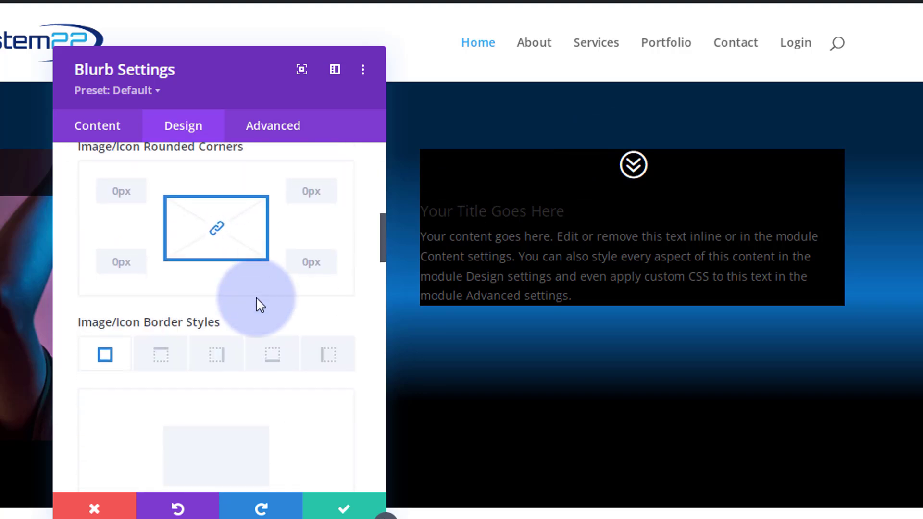
scroll(256, 299, "down", 10)
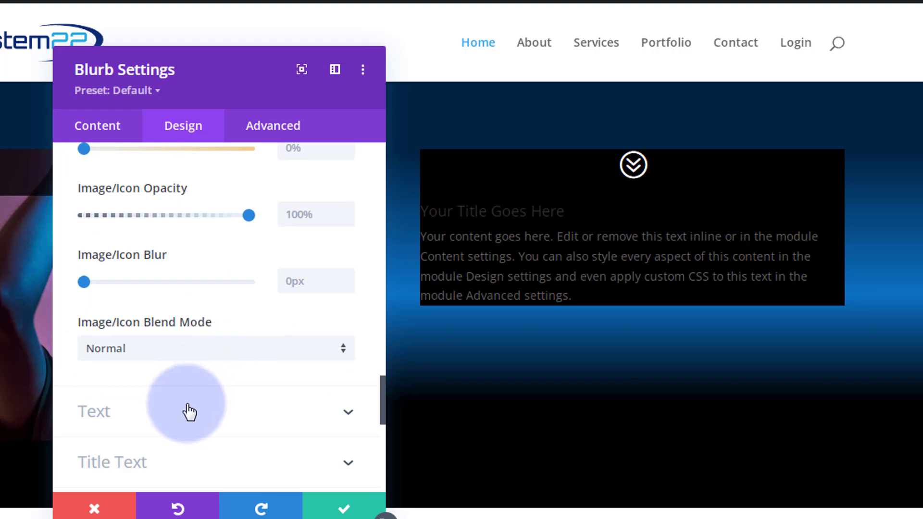
left_click(187, 412)
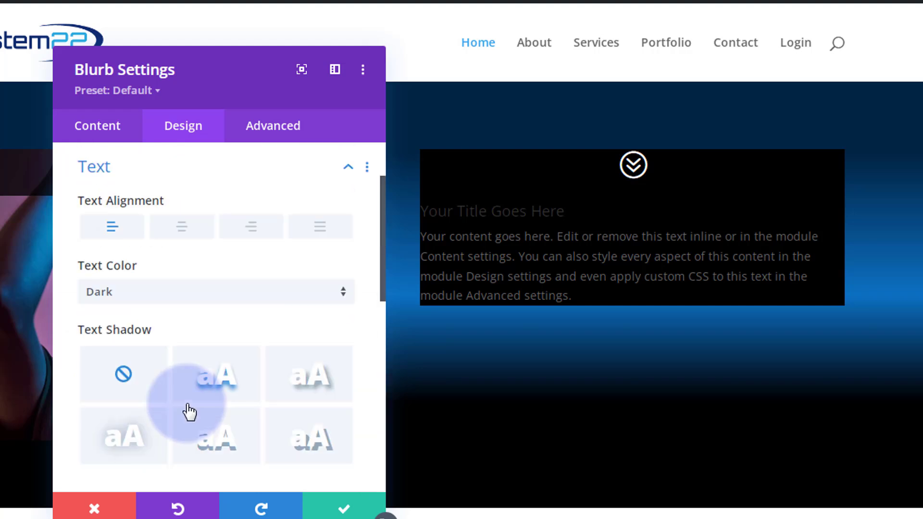
left_click(187, 235)
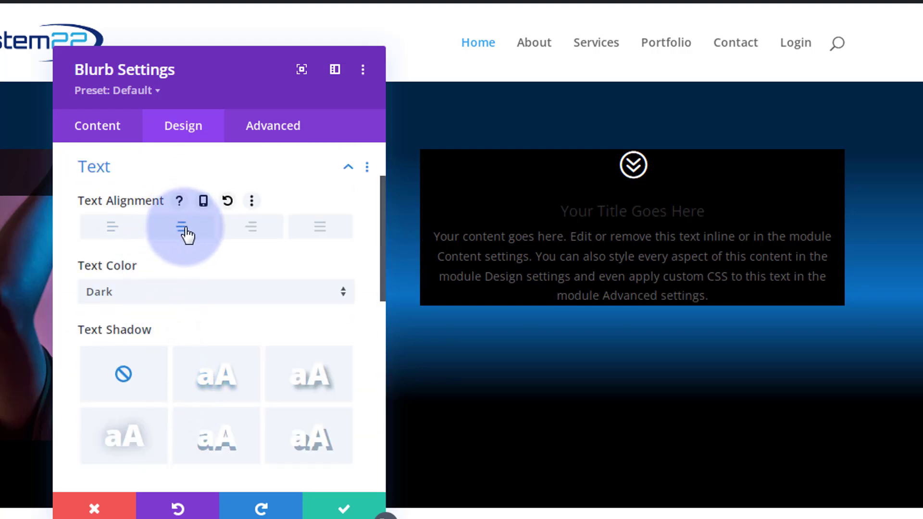
left_click(194, 294)
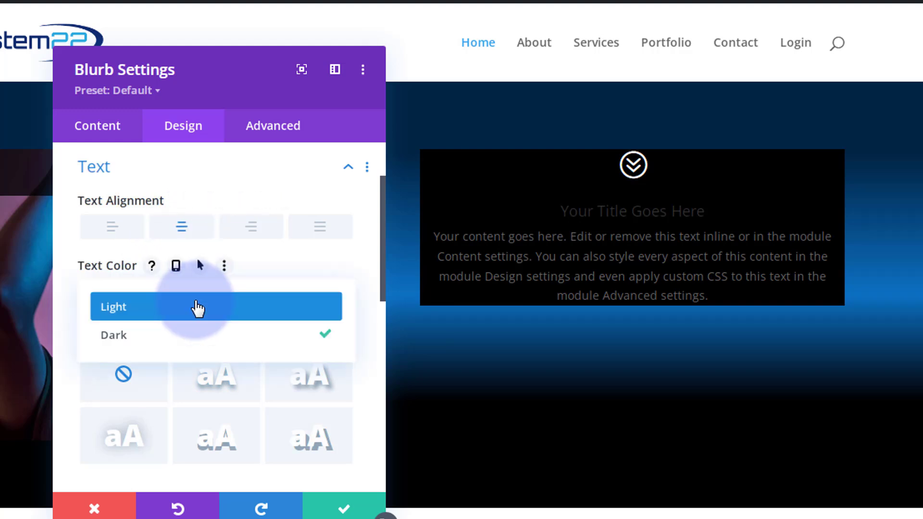
left_click(193, 315)
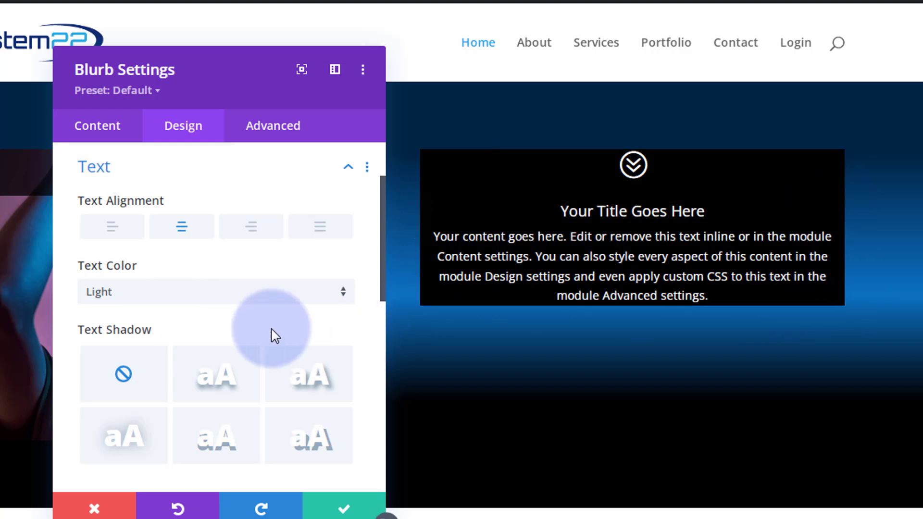
Set the blurb's padding to 10px top, 25px bottom, and linked 25px left and right, and save the module.
scroll(269, 323, "down", 6)
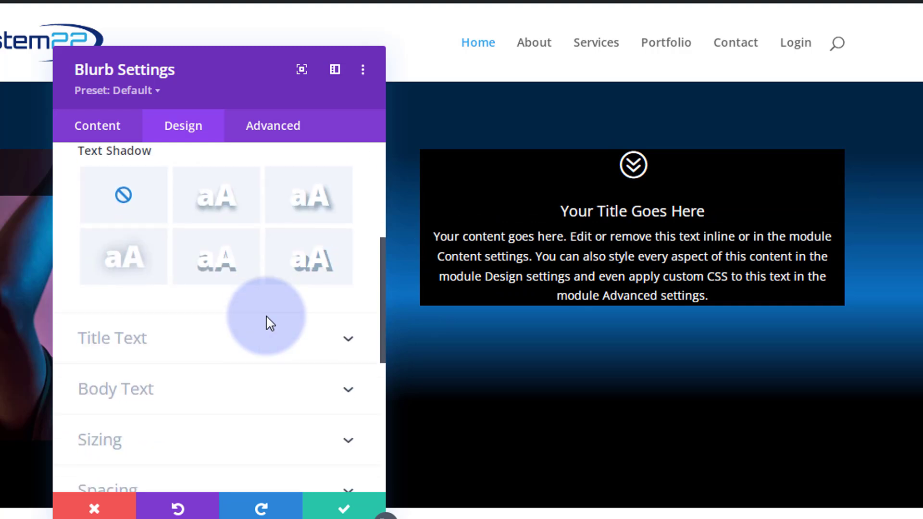
left_click(211, 337)
left_click(94, 314)
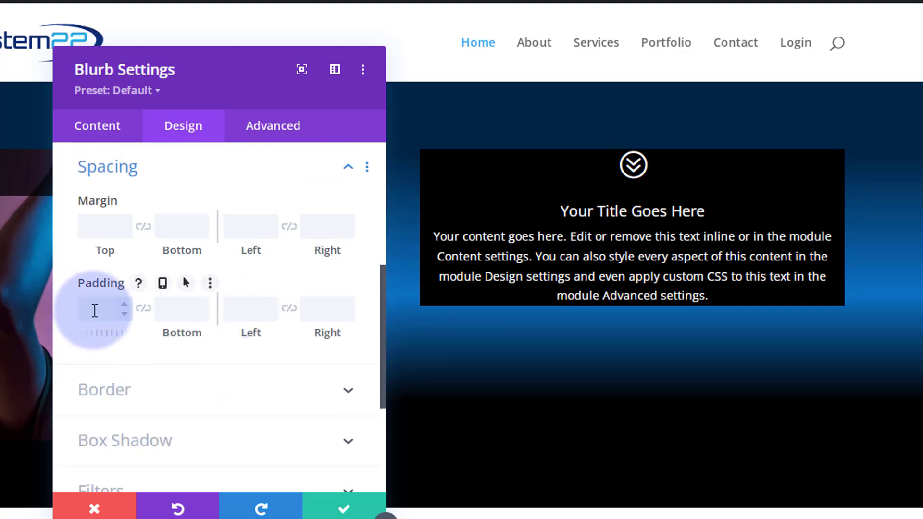
type("10")
left_click(179, 307)
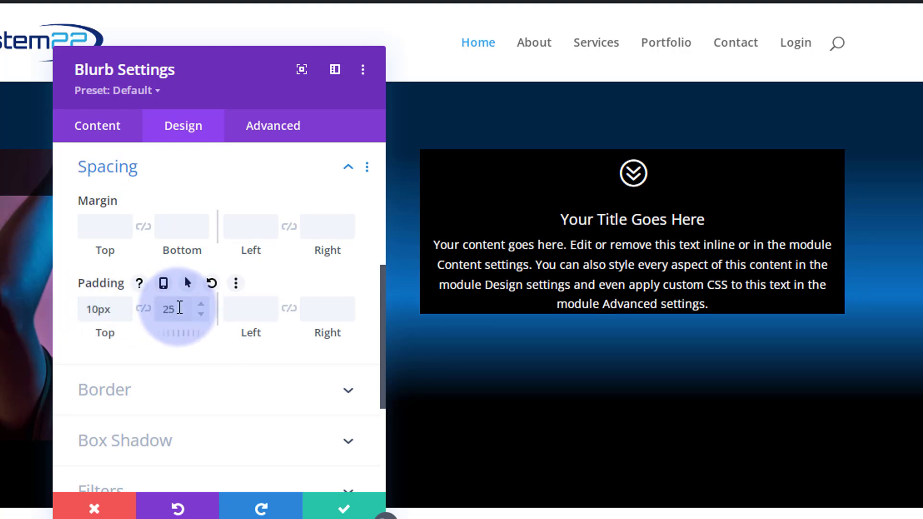
left_click(247, 306)
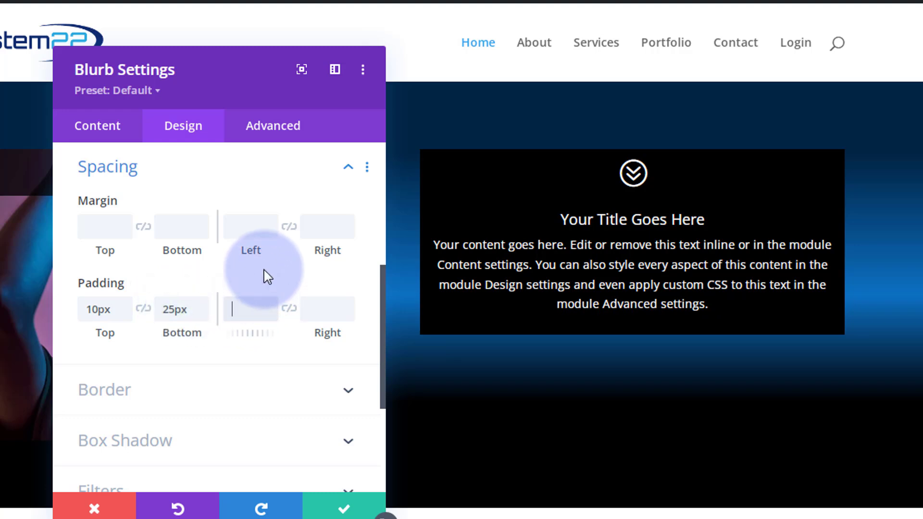
left_click(290, 309)
left_click(331, 310)
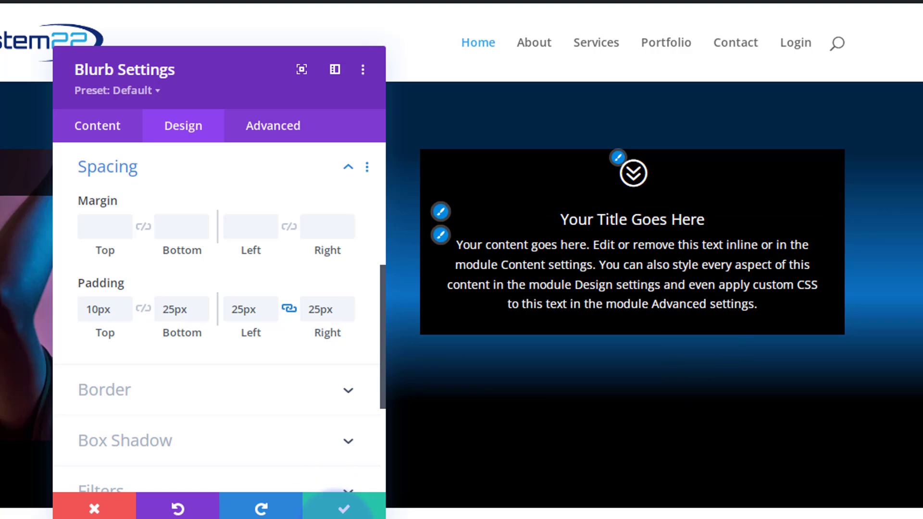
left_click(354, 513)
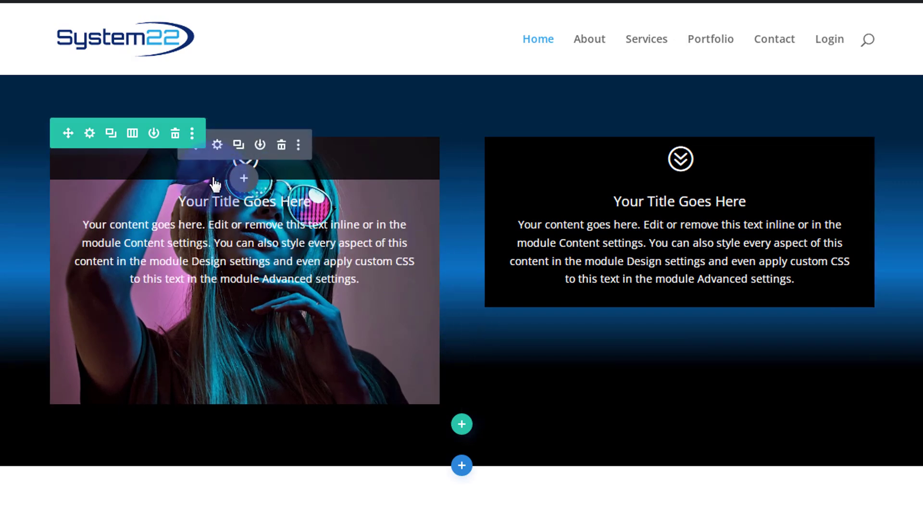
Give the row's second column a background image, using the media library photo of hands covered in purple powder.
left_click(90, 133)
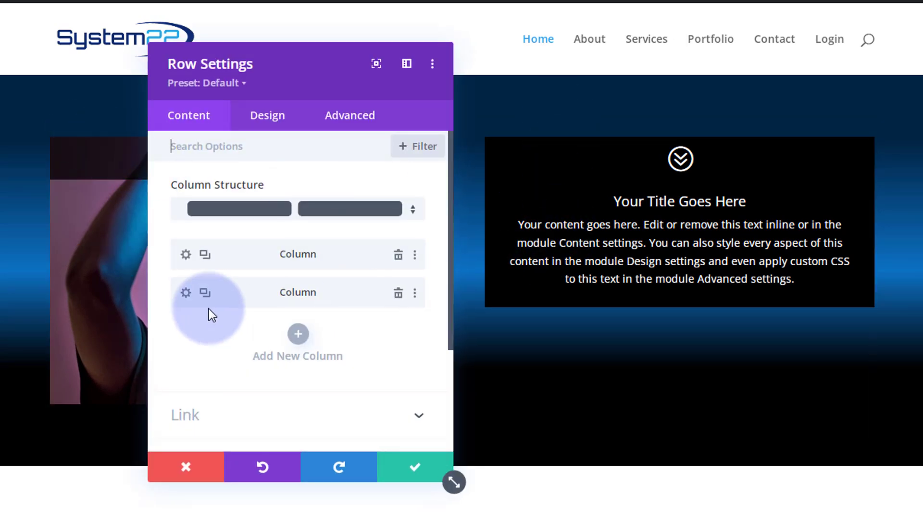
left_click(185, 294)
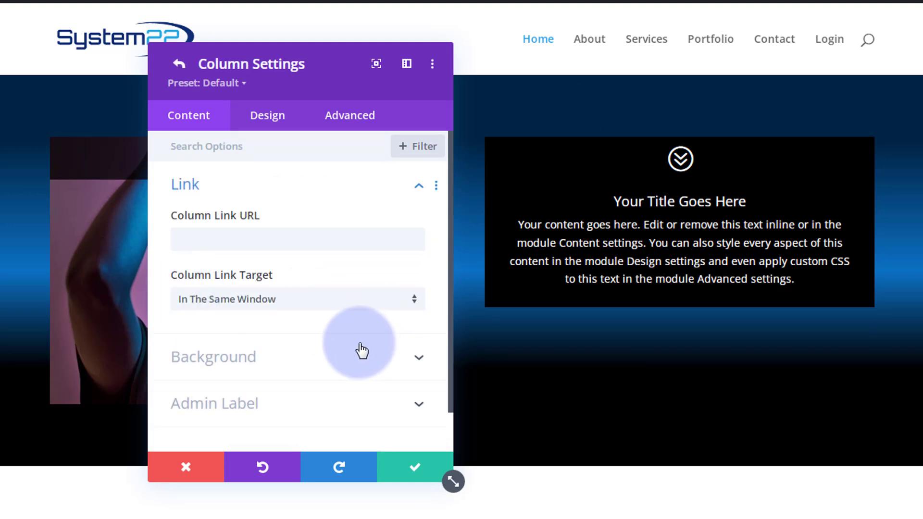
left_click(324, 359)
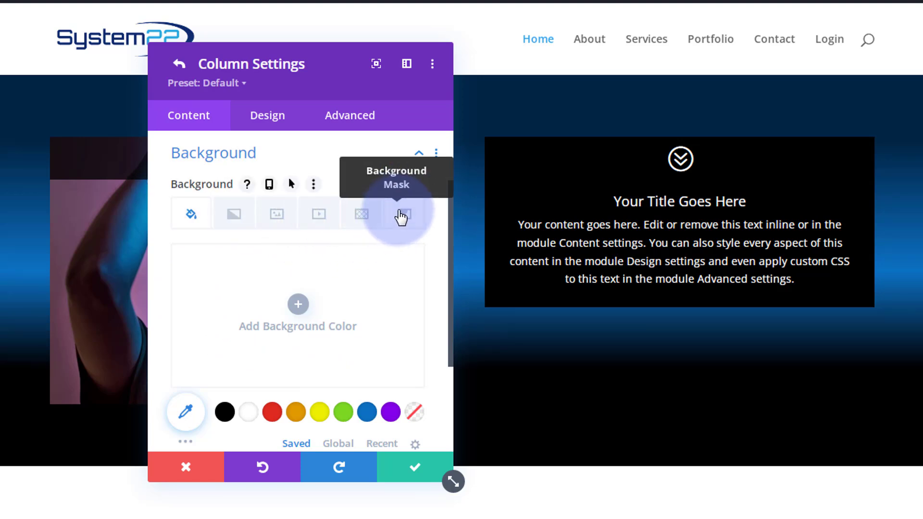
left_click(277, 214)
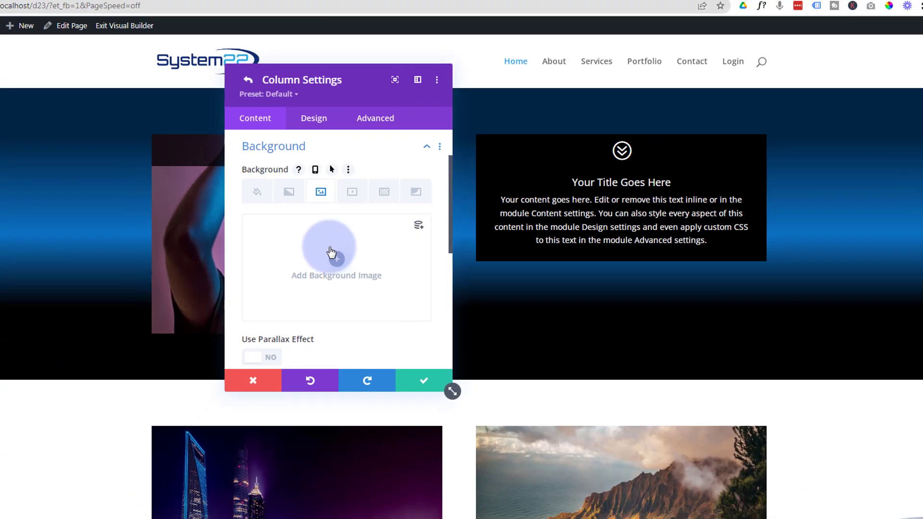
left_click(331, 252)
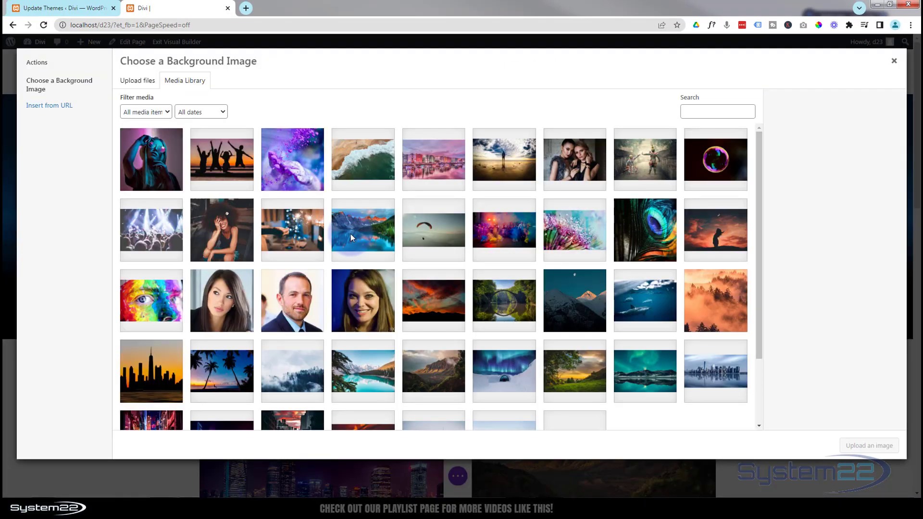
left_click(293, 156)
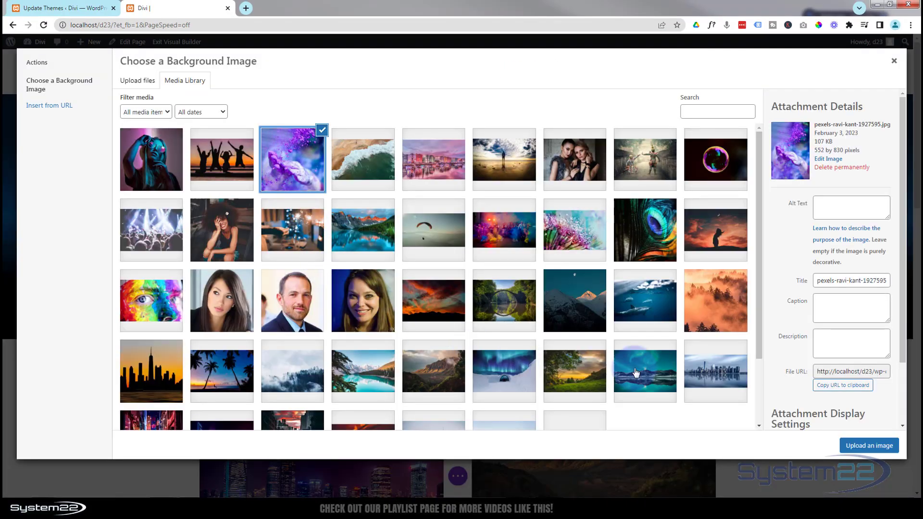
left_click(868, 446)
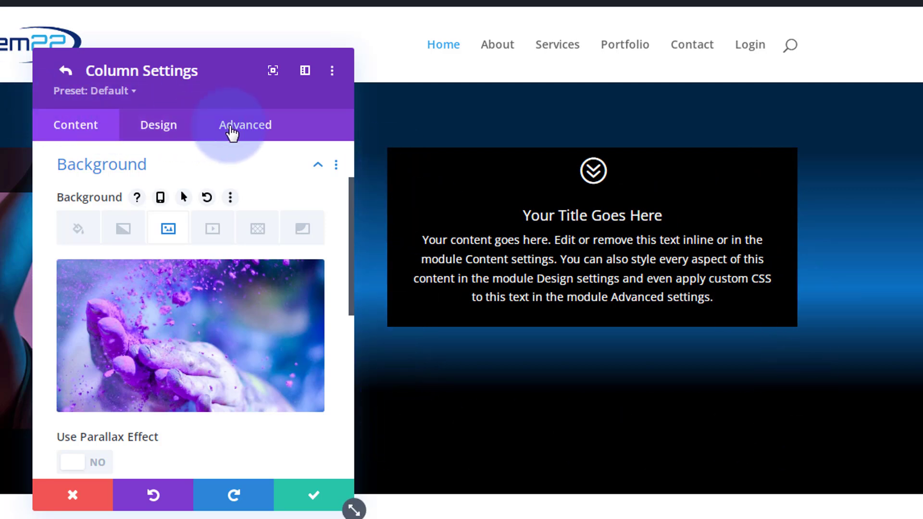
Add the custom CSS height:350px to the second column's main element and move the settings window slightly up.
left_click(240, 132)
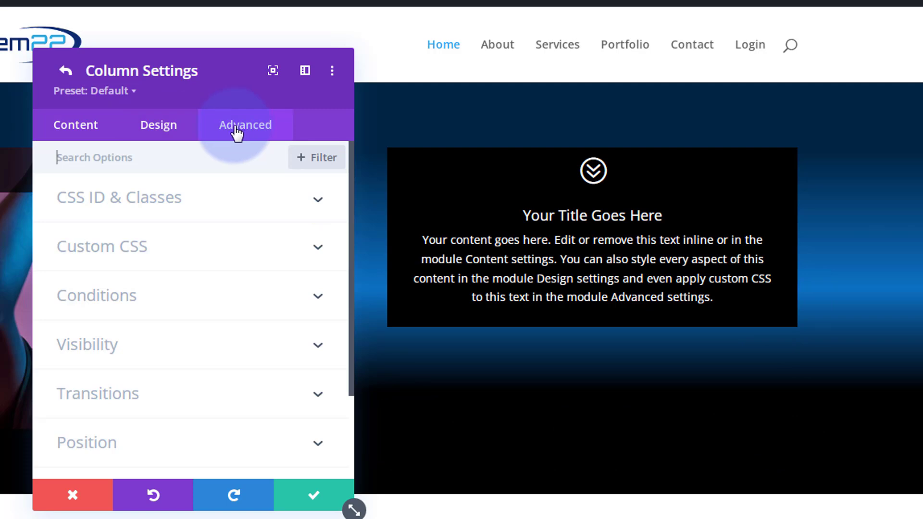
left_click(234, 253)
scroll(231, 247, "down", 3)
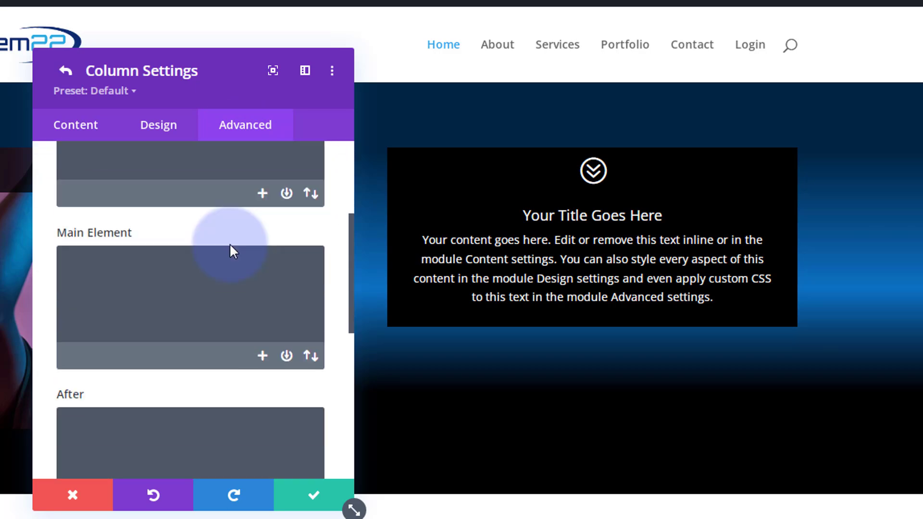
left_click(109, 238)
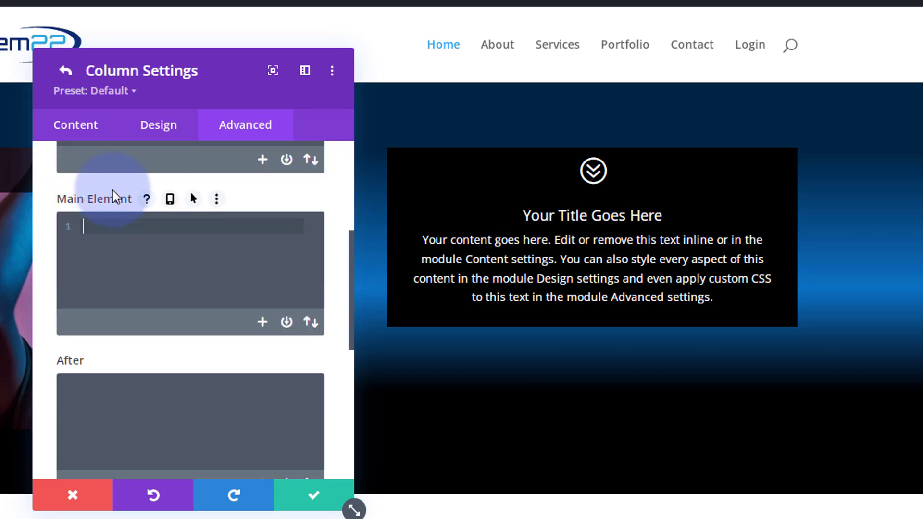
type("height:350px")
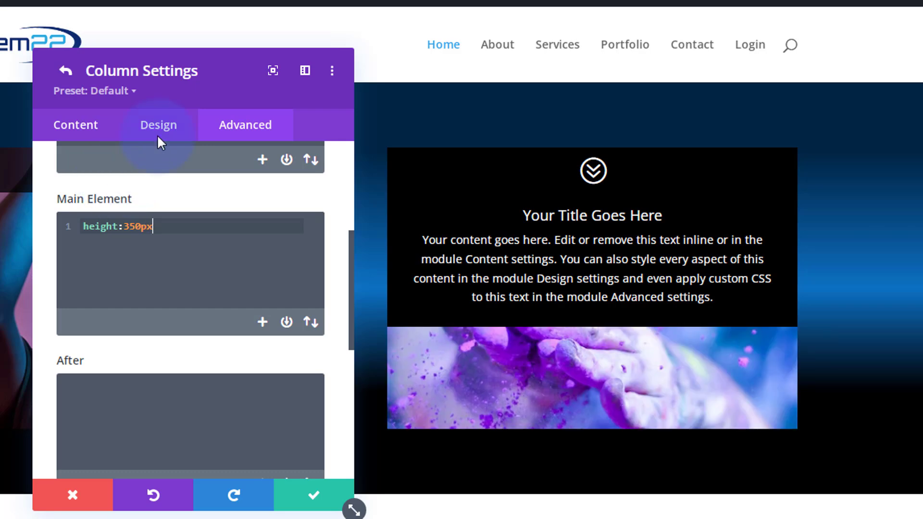
mouse_move(216, 91)
left_mouse_down()
mouse_move(17, 82)
mouse_move(231, 82)
mouse_move(218, 76)
left_mouse_up()
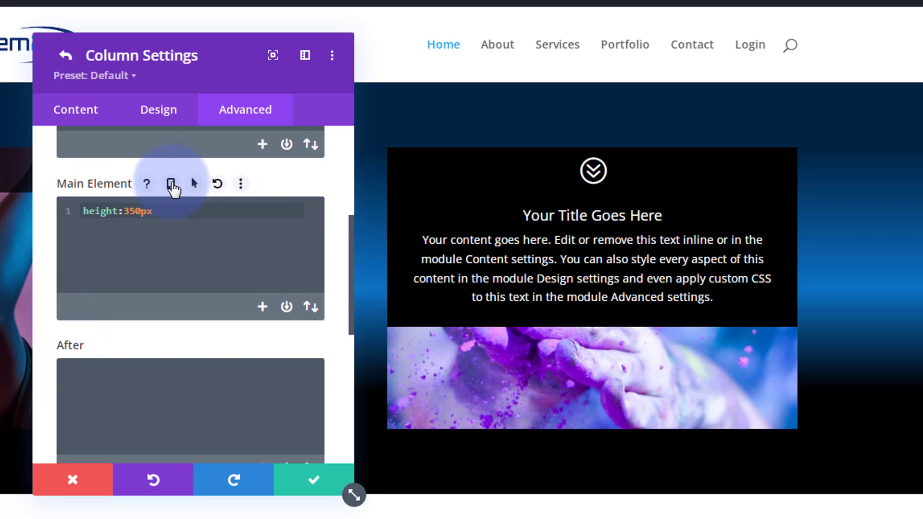
Enable responsive options for the column's main element CSS and examine the column in the tablet preview.
left_click(171, 185)
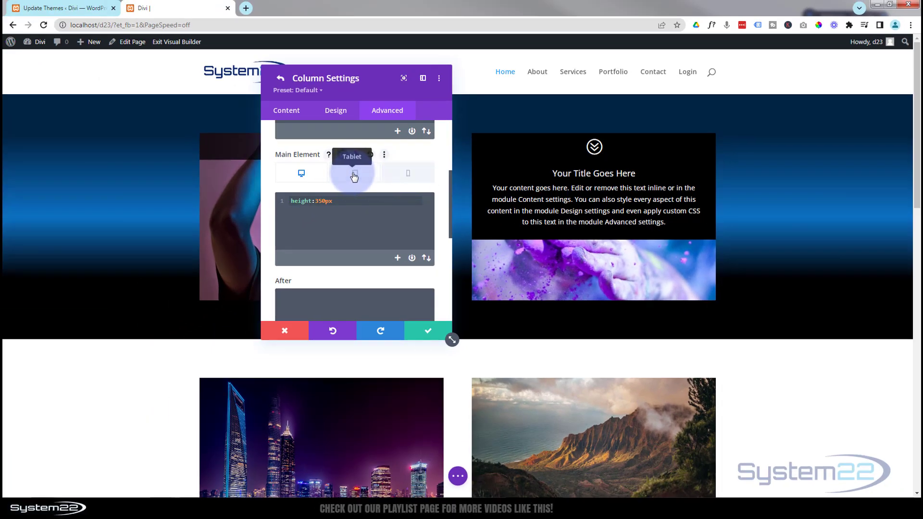
left_click(354, 174)
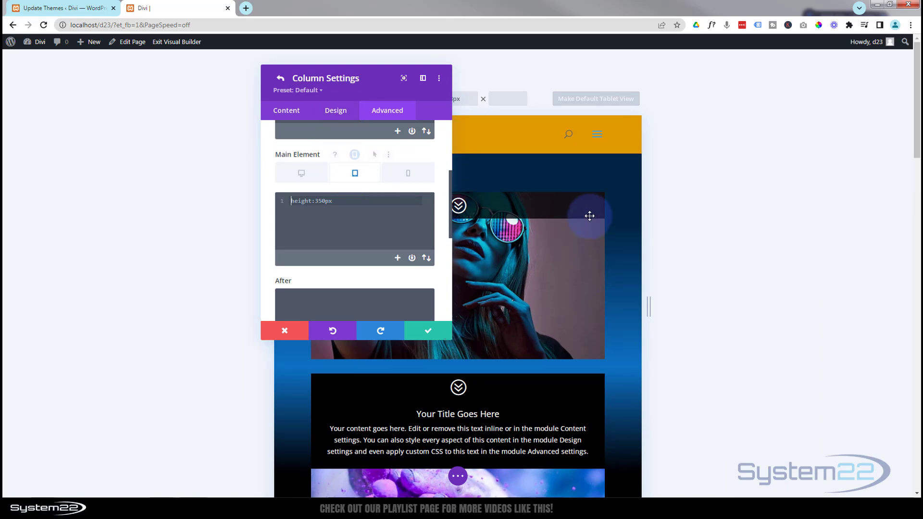
scroll(589, 216, "down", 4)
scroll(589, 215, "up", 3)
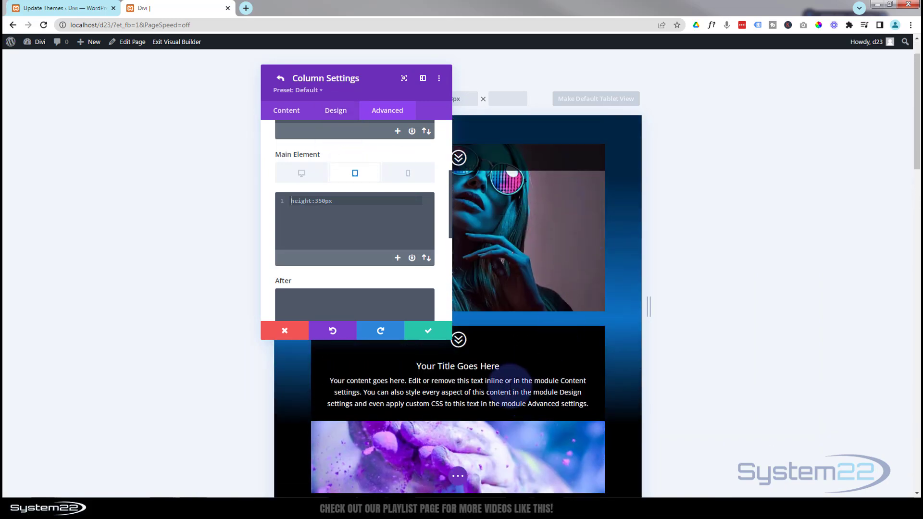
scroll(503, 406, "down", 1)
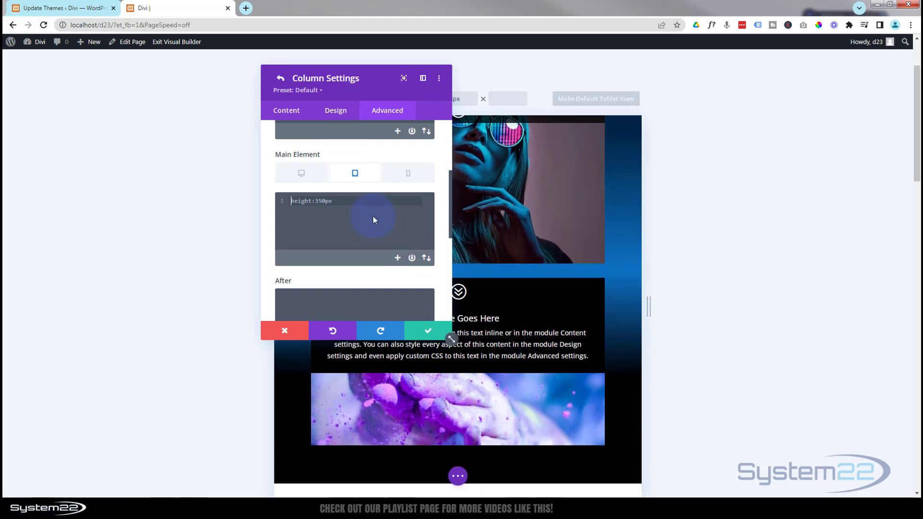
Examine how the blurb and column height fit in the phone preview, and return to the desktop version.
left_click(405, 174)
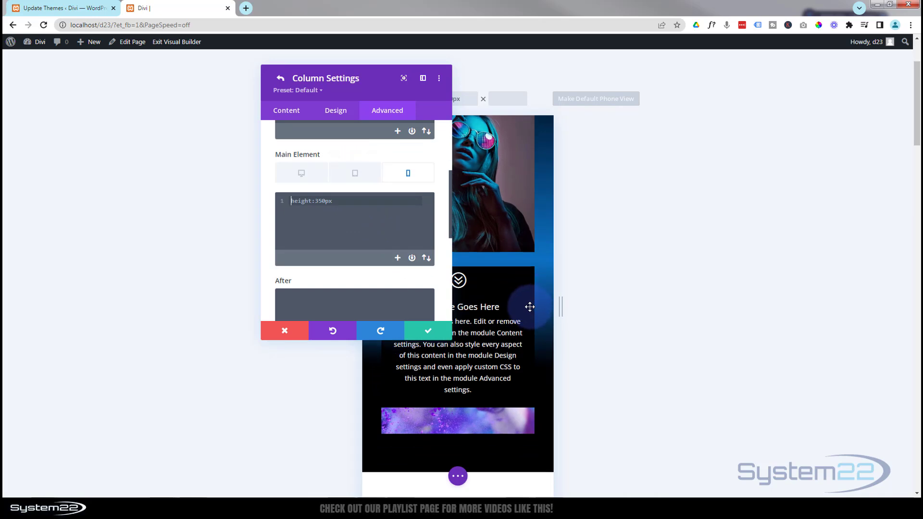
scroll(530, 307, "down", 1)
scroll(500, 276, "up", 2)
scroll(501, 276, "down", 2)
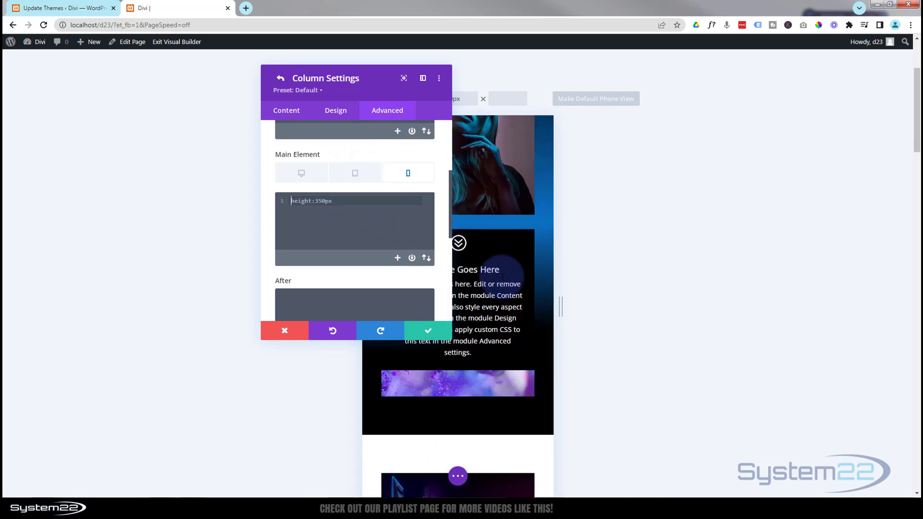
scroll(502, 277, "down", 3)
scroll(495, 269, "up", 3)
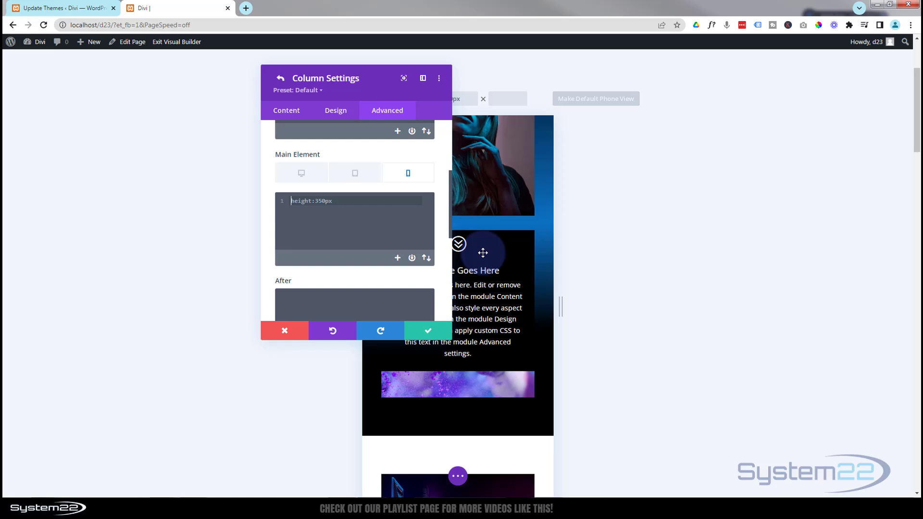
left_click(358, 178)
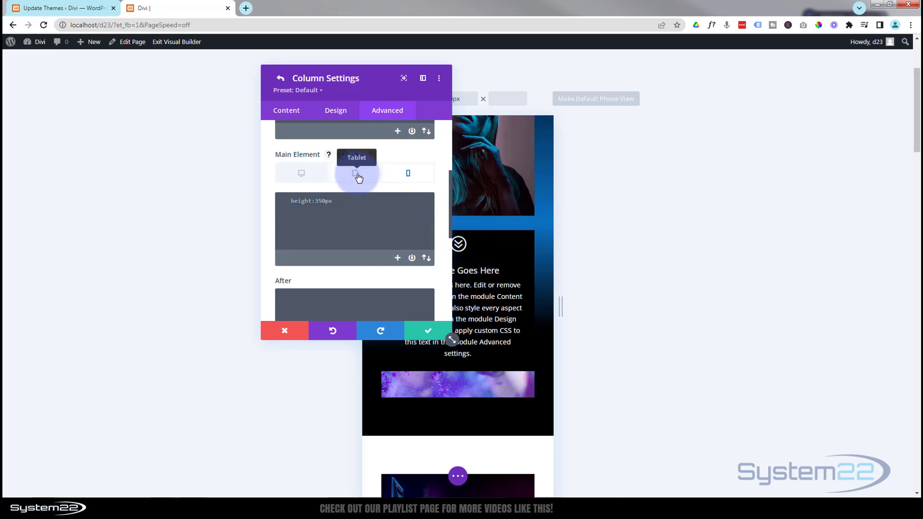
left_click(297, 180)
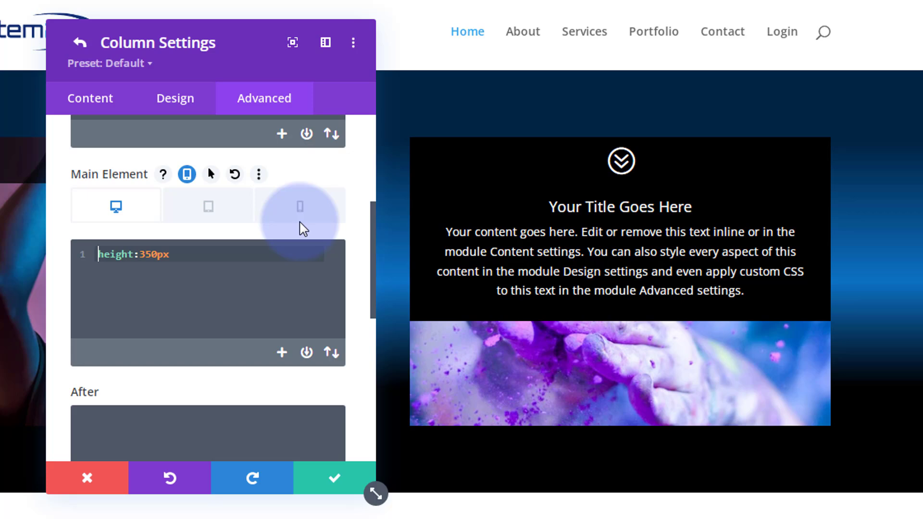
Save the column and row settings, and make the second-column blurb's black background semi-transparent at rgba(0,0,0,0.76).
left_click(331, 489)
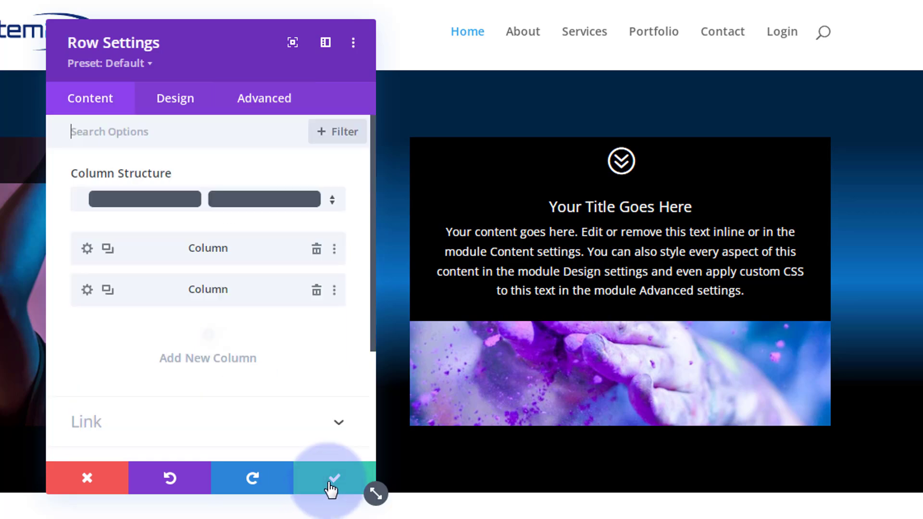
left_click(332, 489)
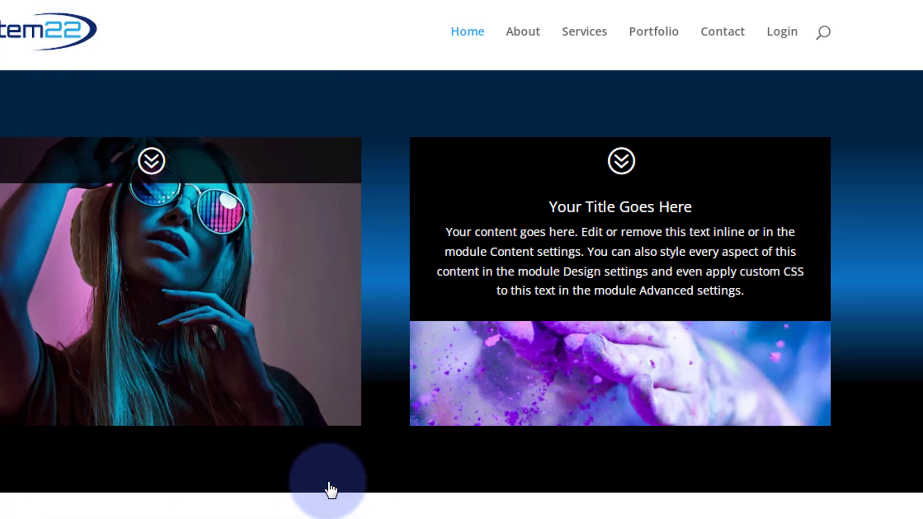
mouse_move(493, 192)
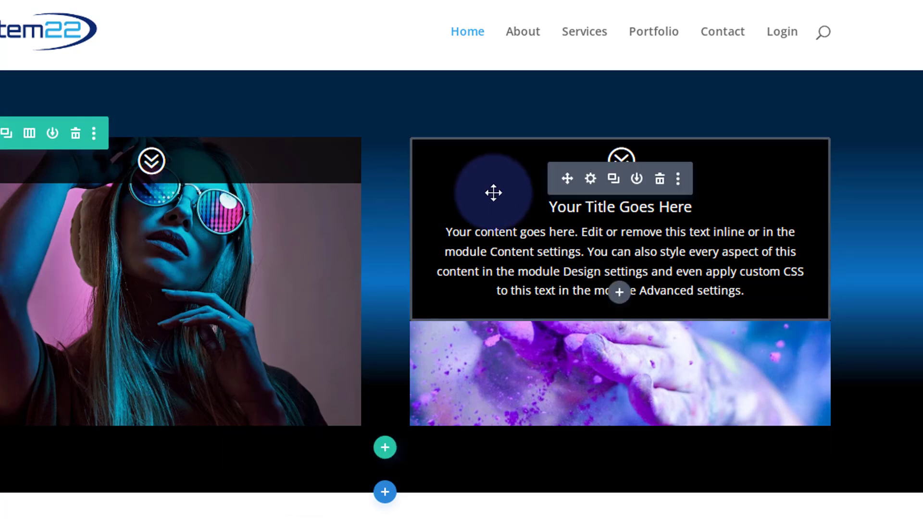
left_click(591, 180)
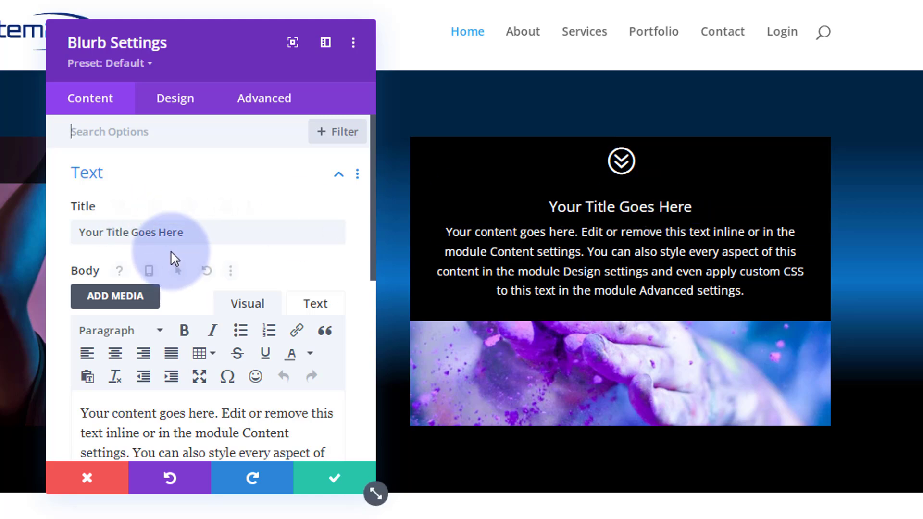
scroll(172, 241, "down", 3)
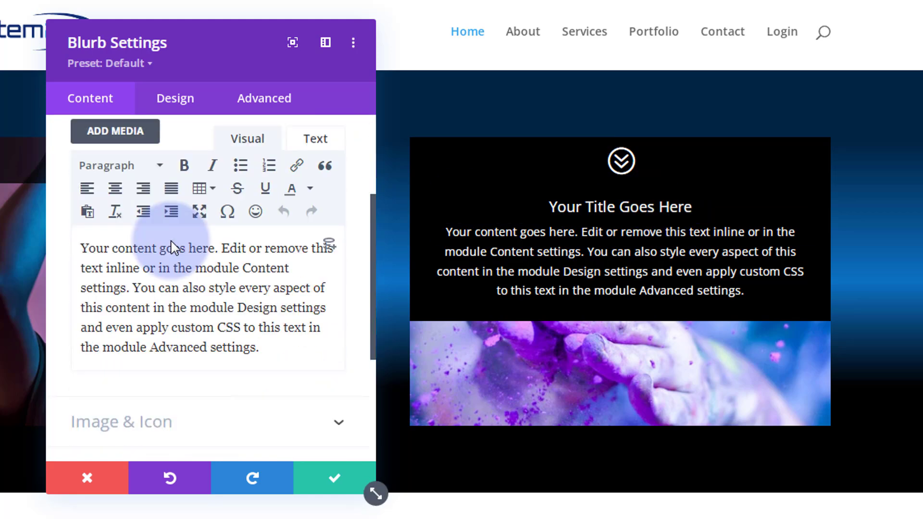
scroll(173, 247, "down", 4)
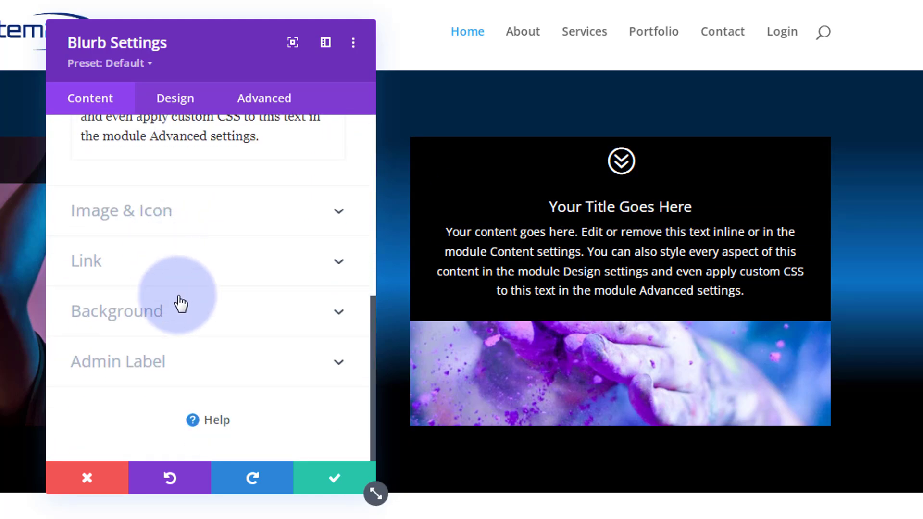
left_click(182, 309)
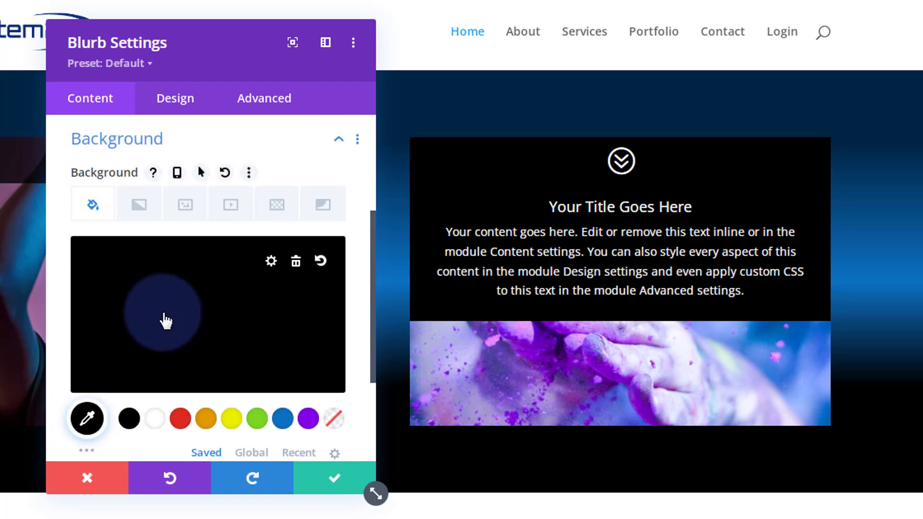
left_click(165, 313)
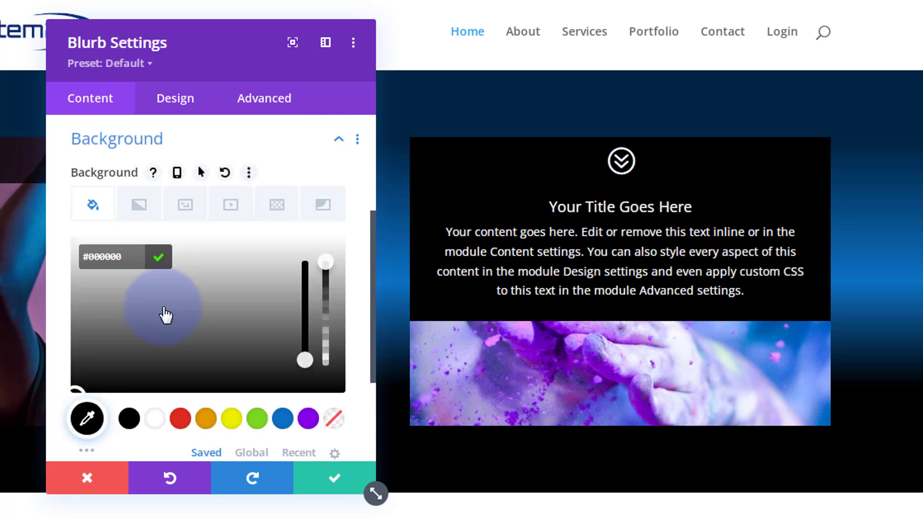
left_click_drag(325, 263, 325, 294)
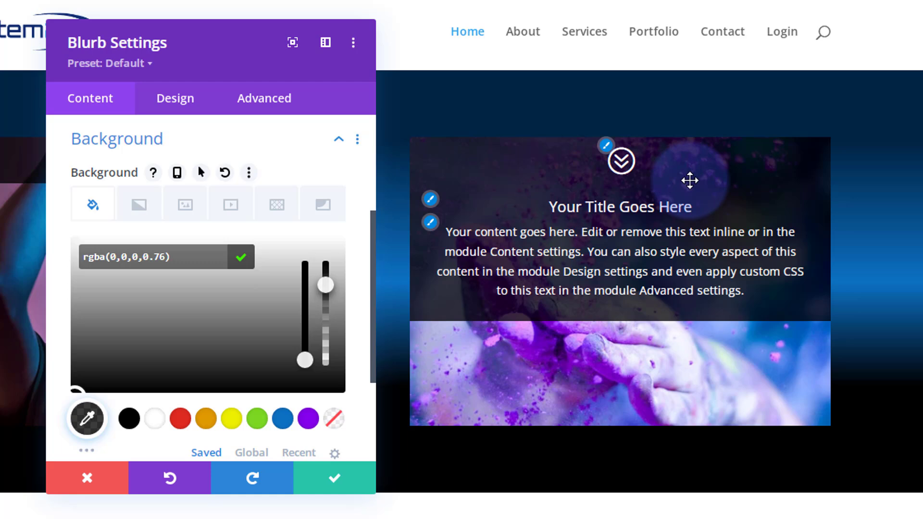
Set the blurb's height to 57px in its sizing options and move the settings window slightly down.
left_click(184, 101)
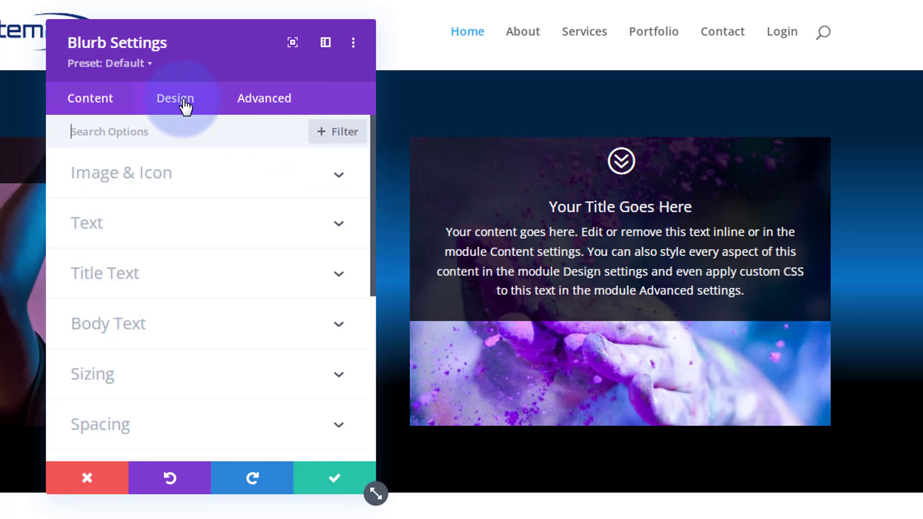
left_click(218, 377)
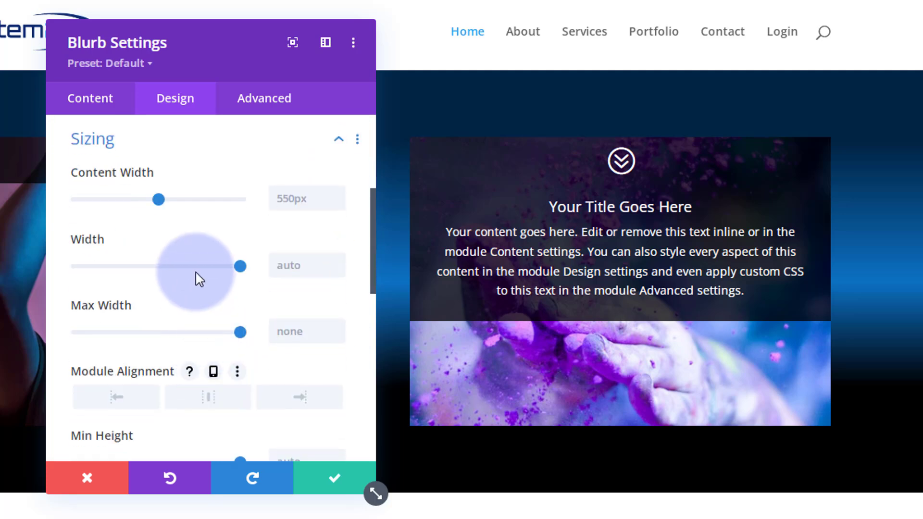
scroll(198, 279, "down", 5)
left_click(280, 279)
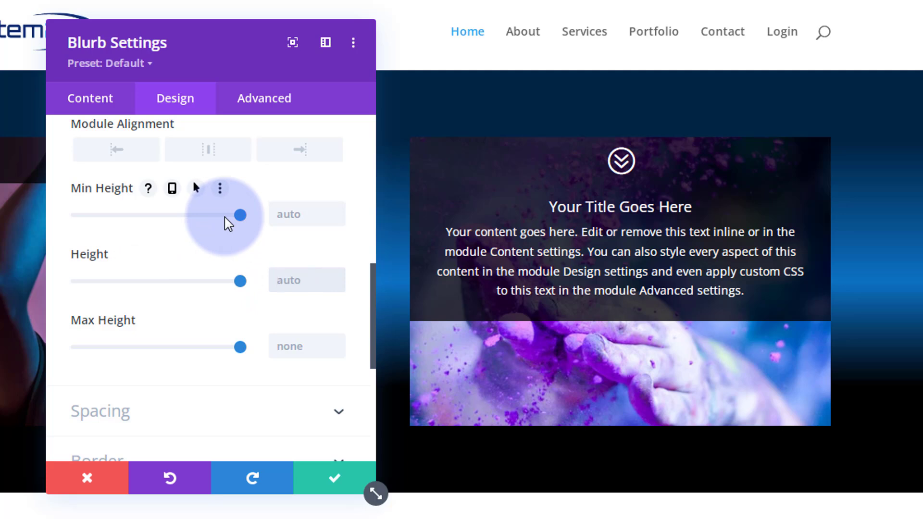
type("57px")
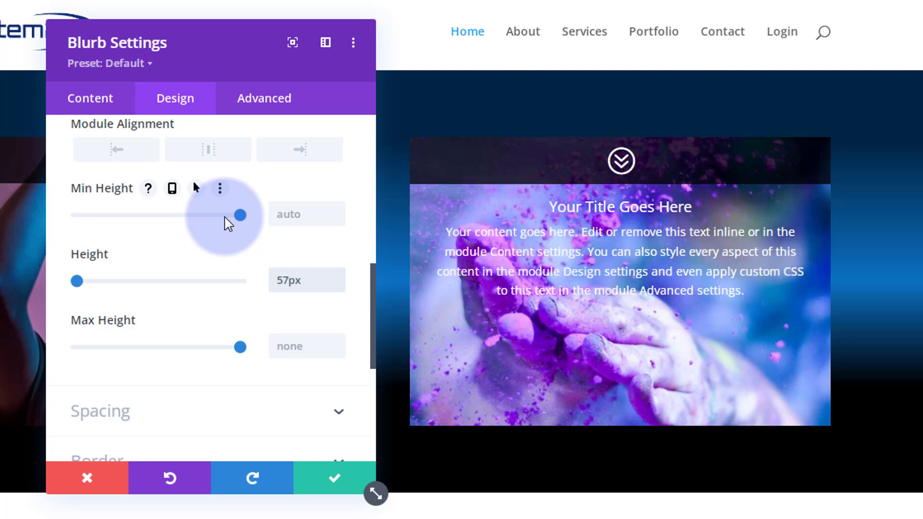
left_click_drag(169, 59, 272, 67)
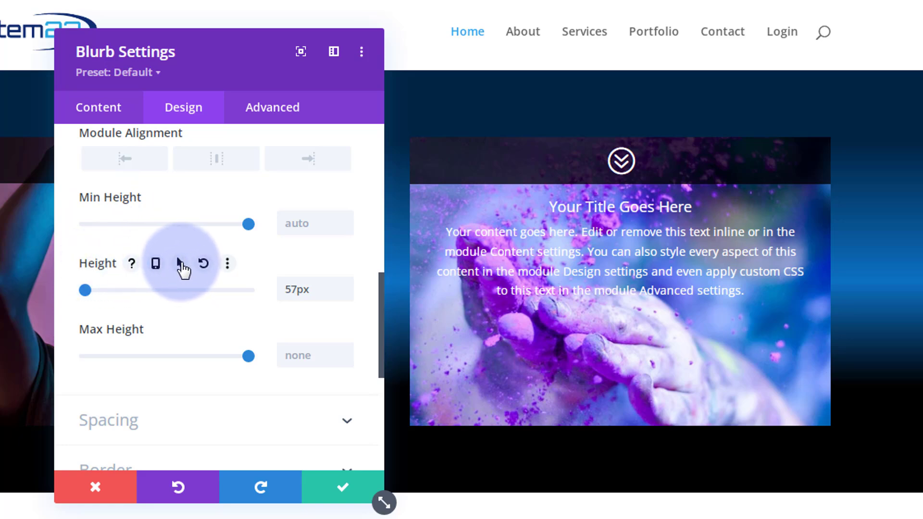
Enable hover options for the blurb's height, set the hover height to 100%, and return to the desktop state.
left_click(180, 264)
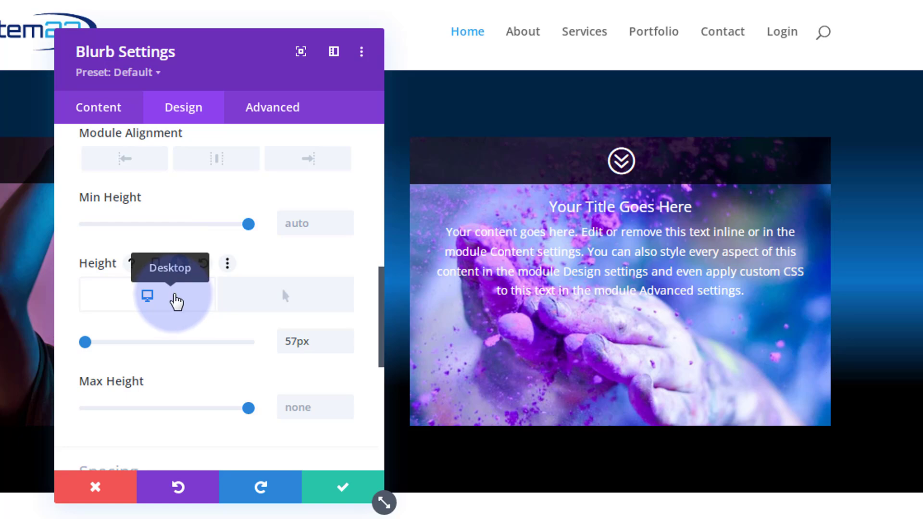
left_click(278, 302)
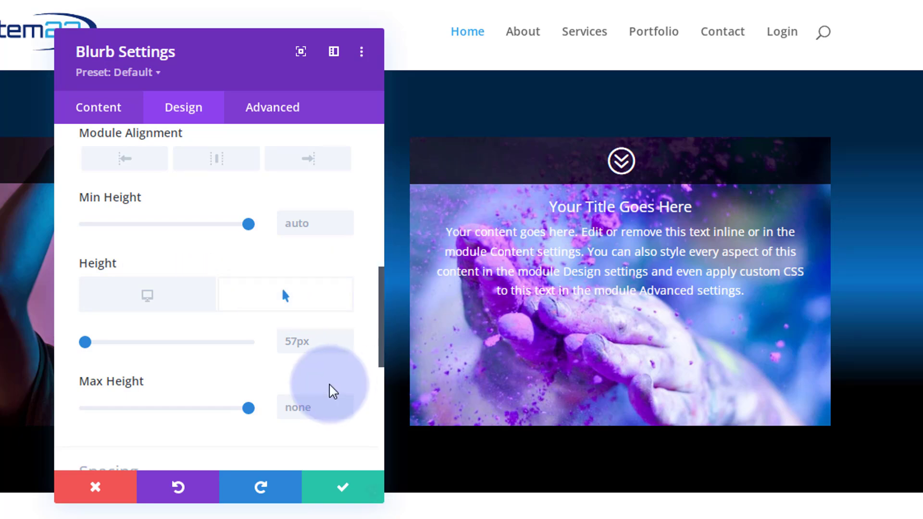
left_click(295, 340)
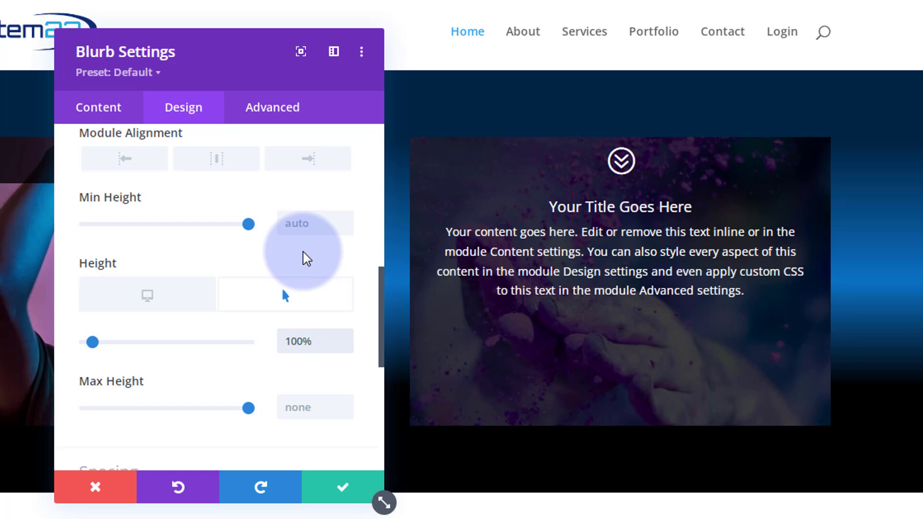
left_click(452, 232)
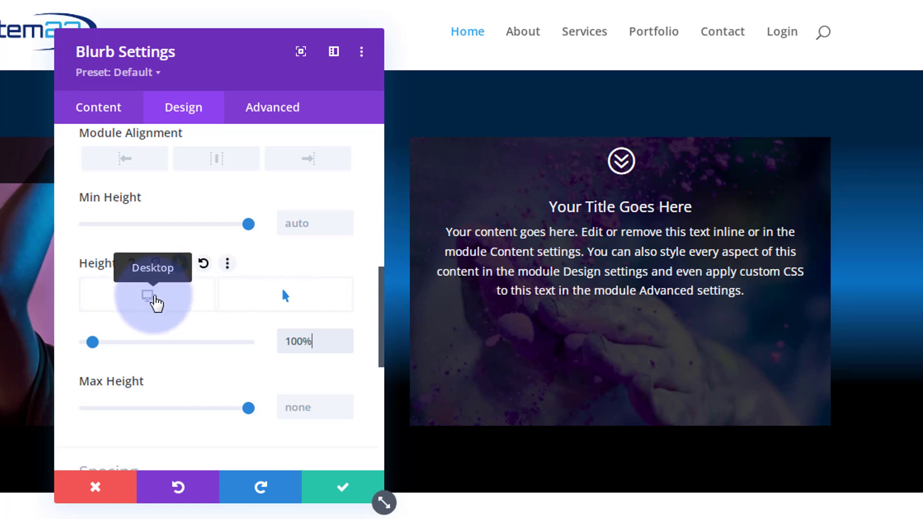
left_click(154, 299)
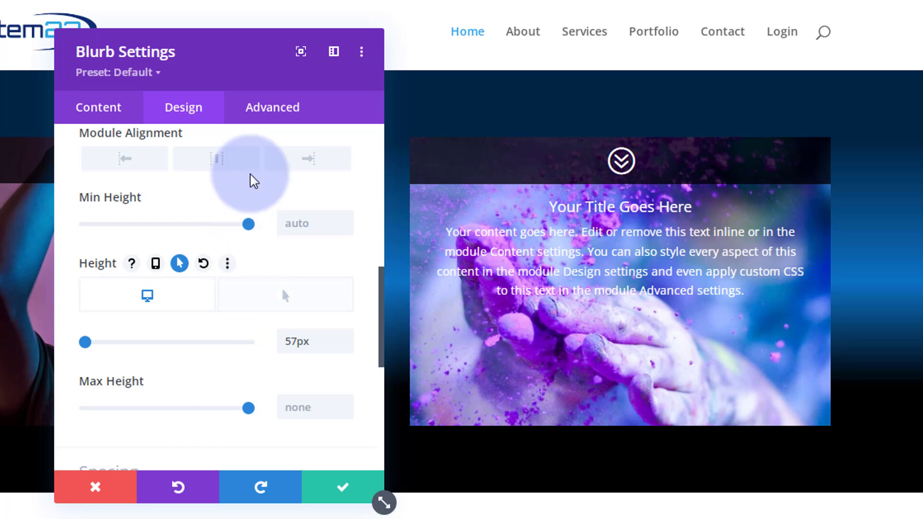
Set the blurb's transition duration to 500ms and its transition speed curve to Ease-In-Out.
left_click(276, 111)
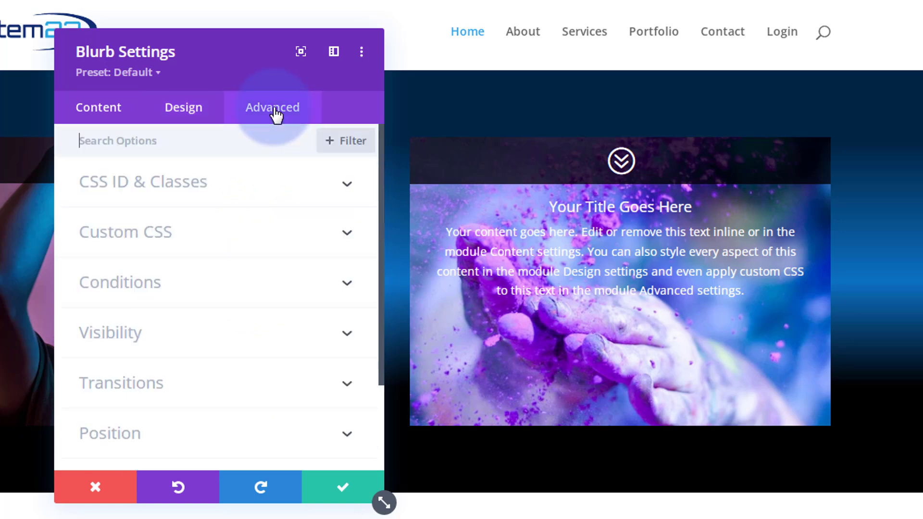
left_click(256, 394)
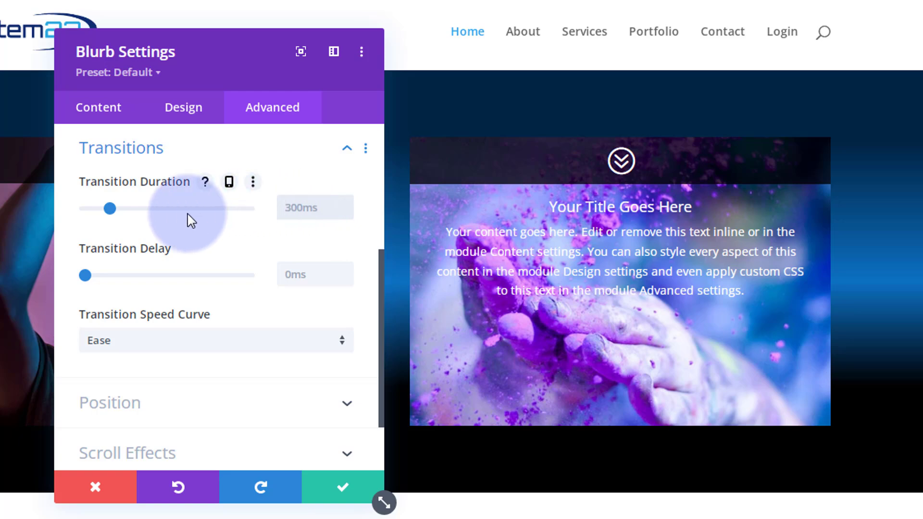
type("ms")
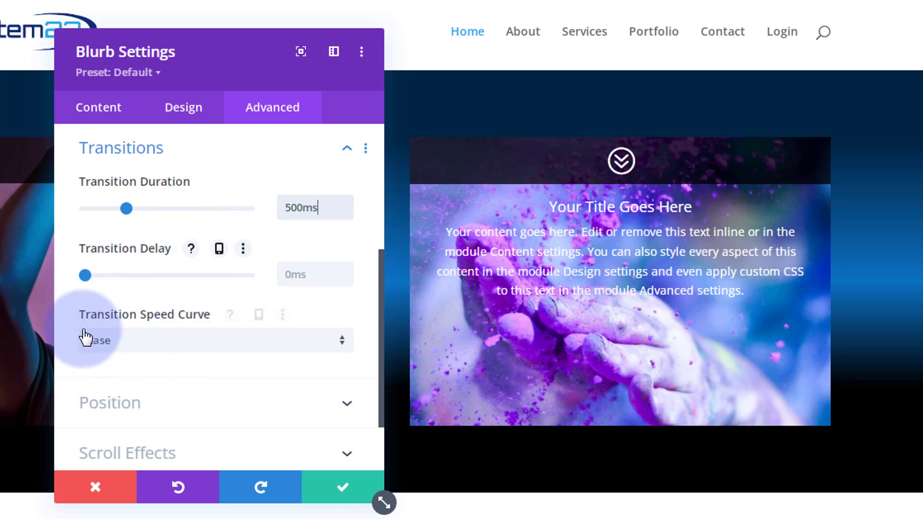
left_click(158, 341)
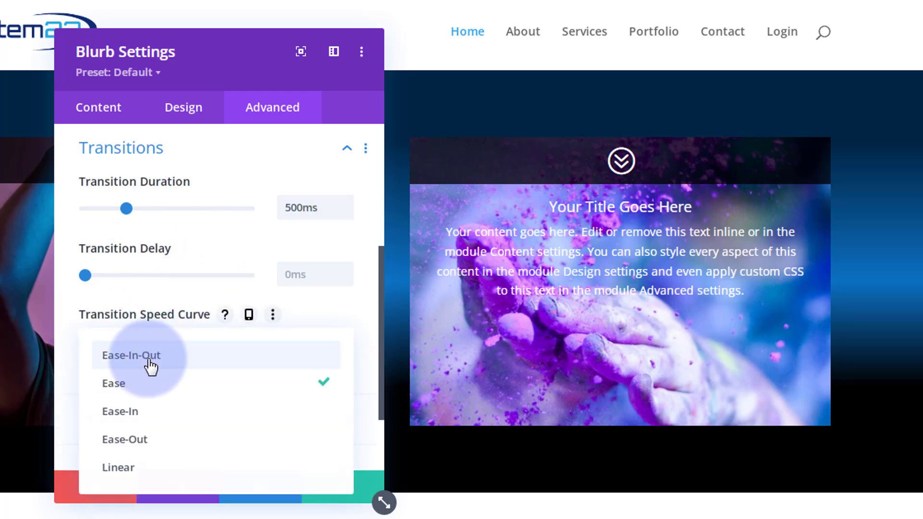
left_click(150, 359)
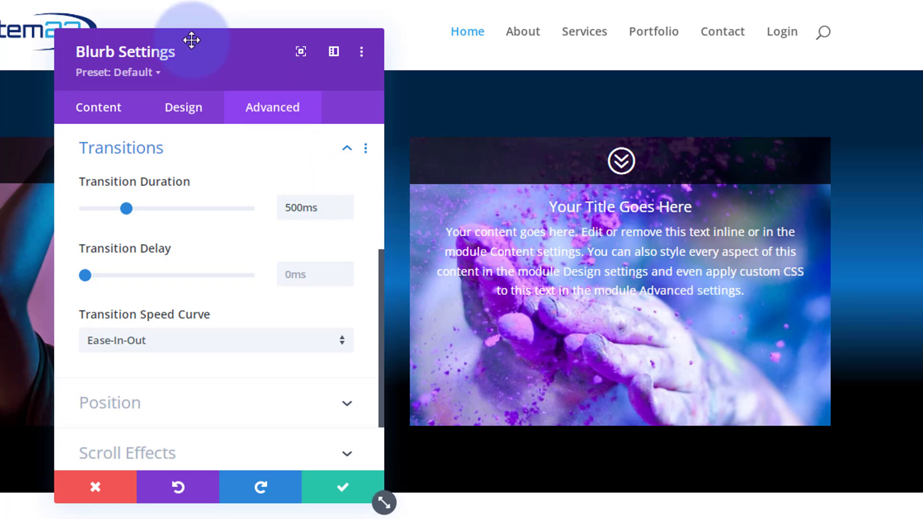
Set the blurb's horizontal and vertical overflow to Hidden and save the blurb settings.
left_click(206, 157)
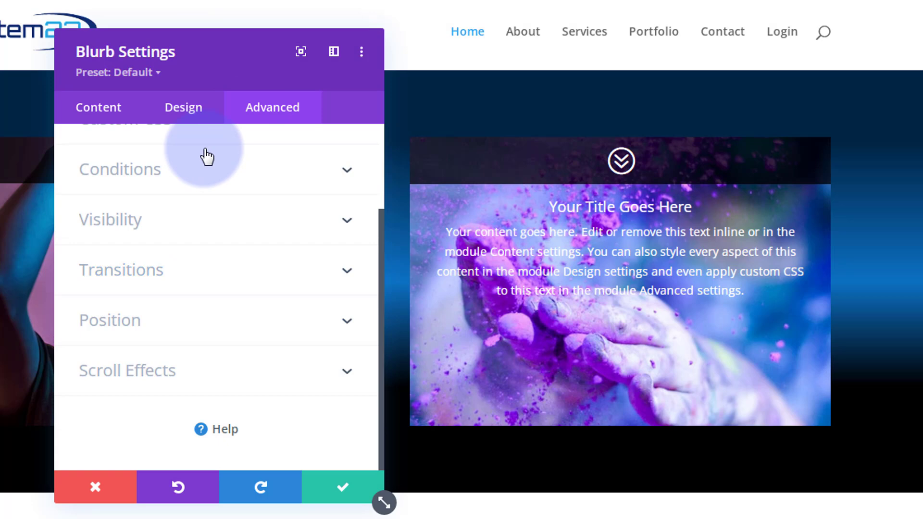
left_click(201, 219)
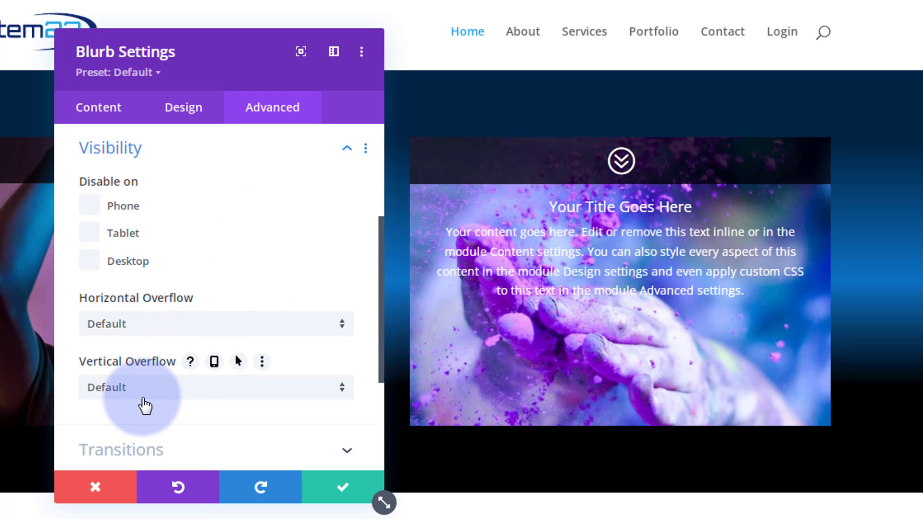
left_click(197, 328)
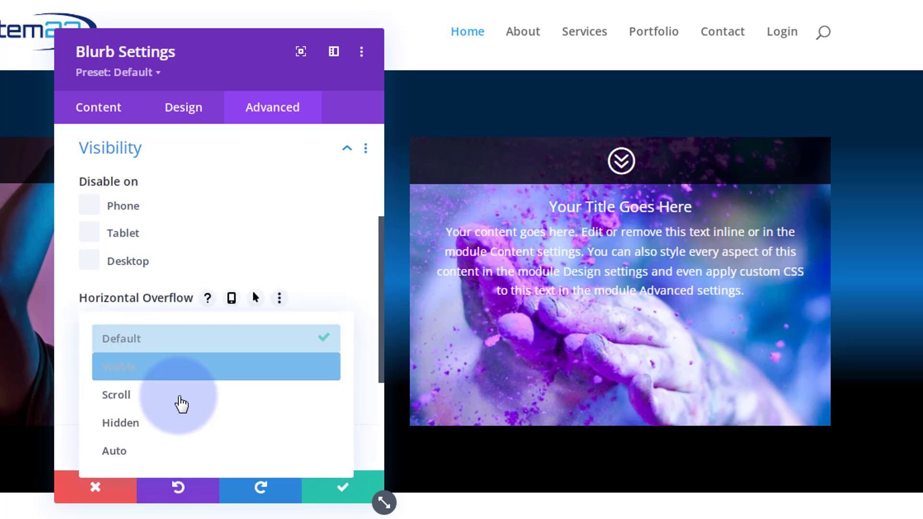
left_click(173, 423)
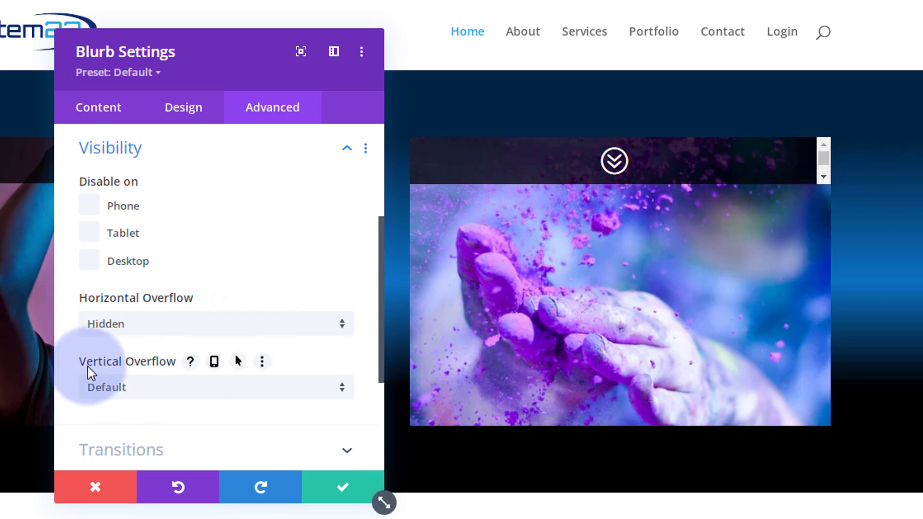
left_click(176, 390)
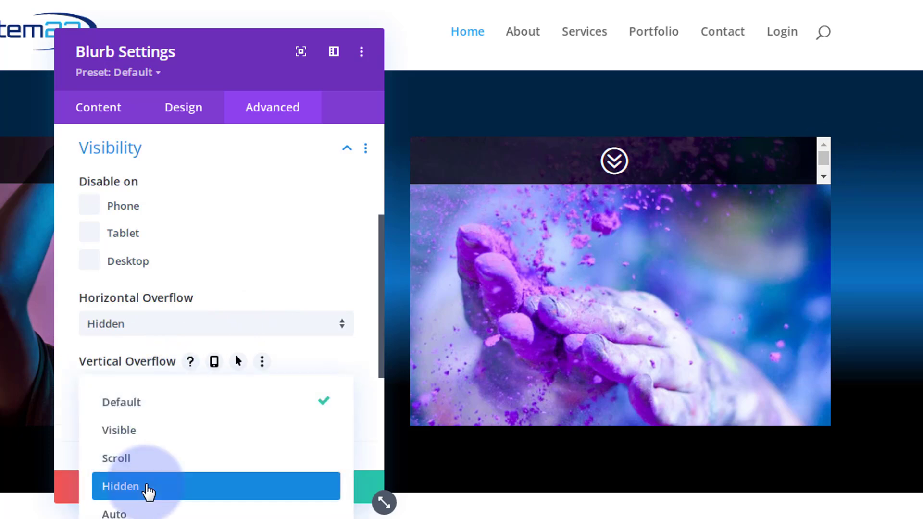
left_click(148, 487)
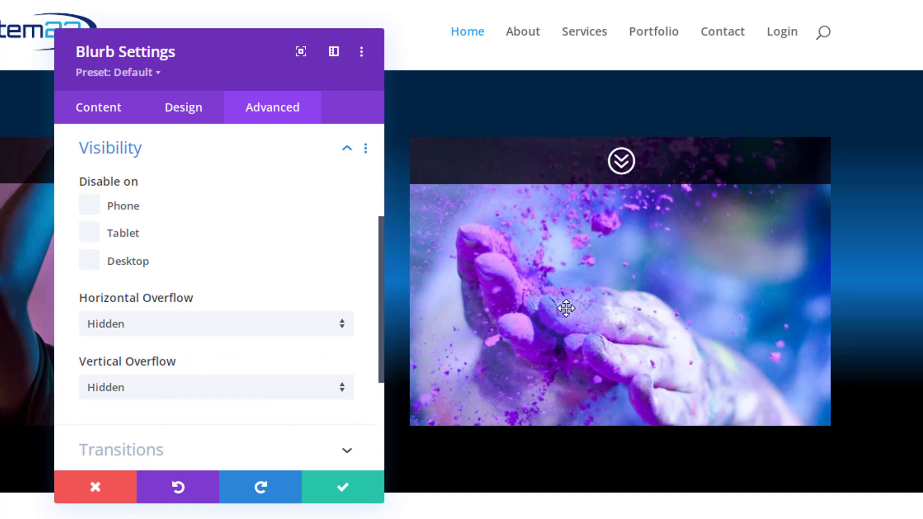
left_click(360, 487)
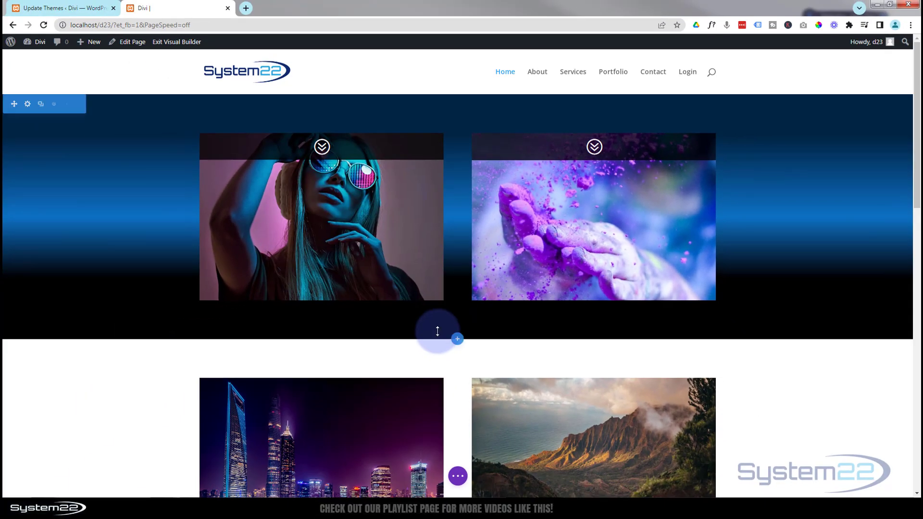
Exit the Visual Builder and check the hover reveal of the second column's blurb on the live page.
left_click(458, 477)
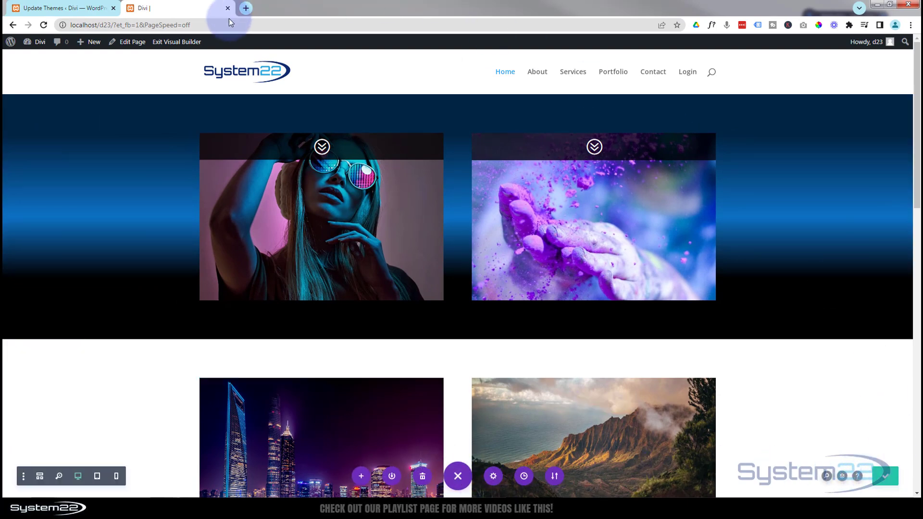
left_click(167, 44)
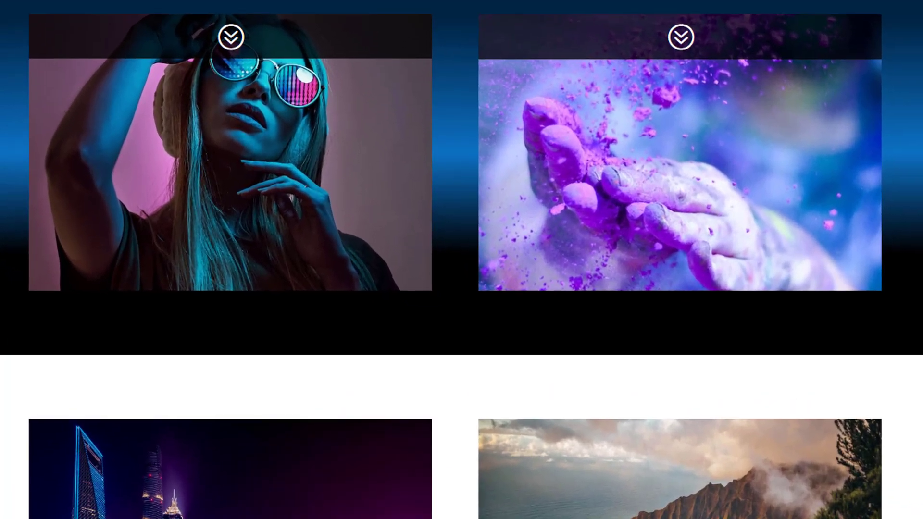
mouse_move(818, 30)
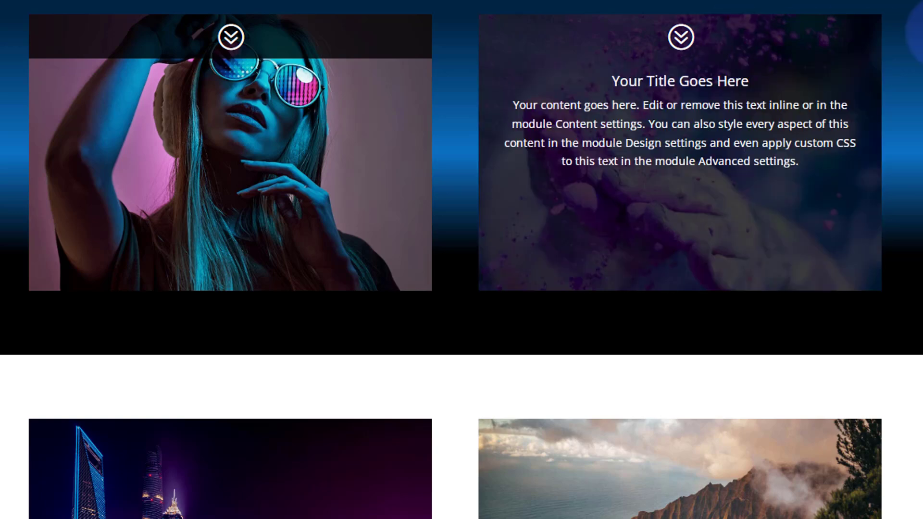
mouse_move(844, 44)
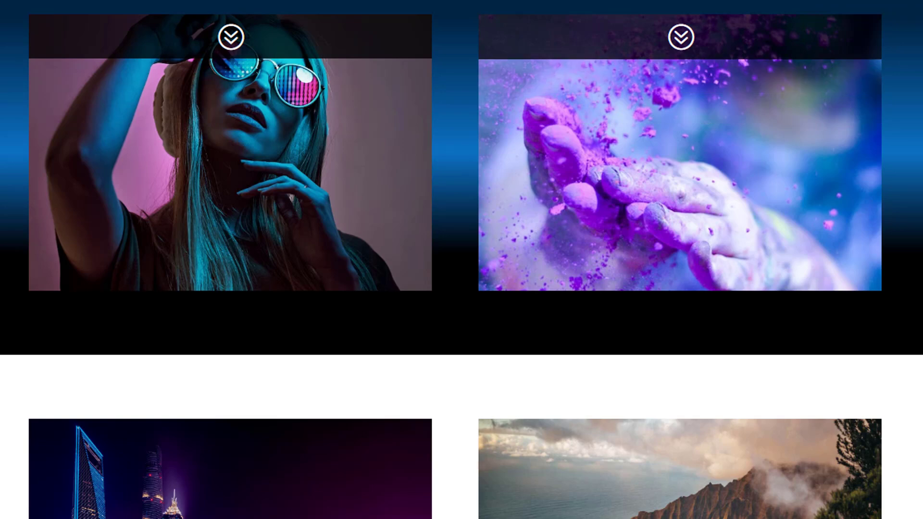
Test the touch reveal of both column blurbs in the iPad Air device preview, opening and closing the overlays.
mouse_move(781, 56)
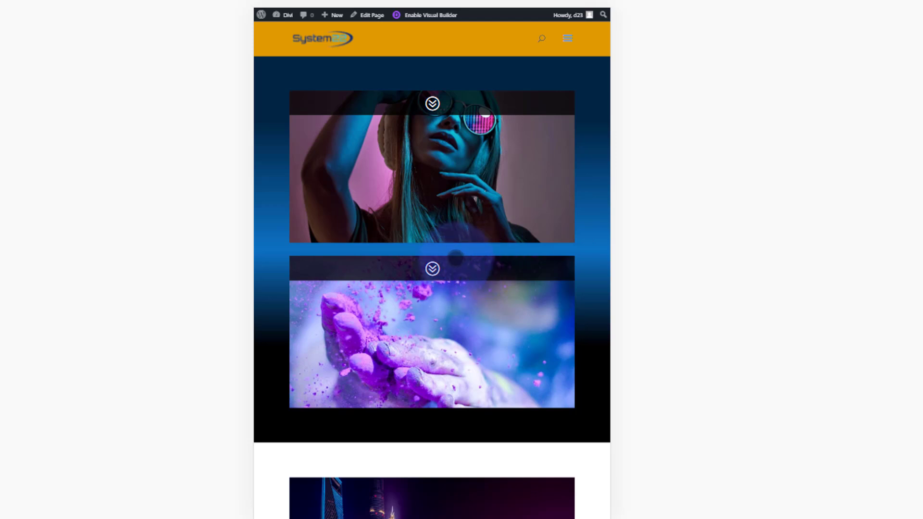
left_click(435, 267)
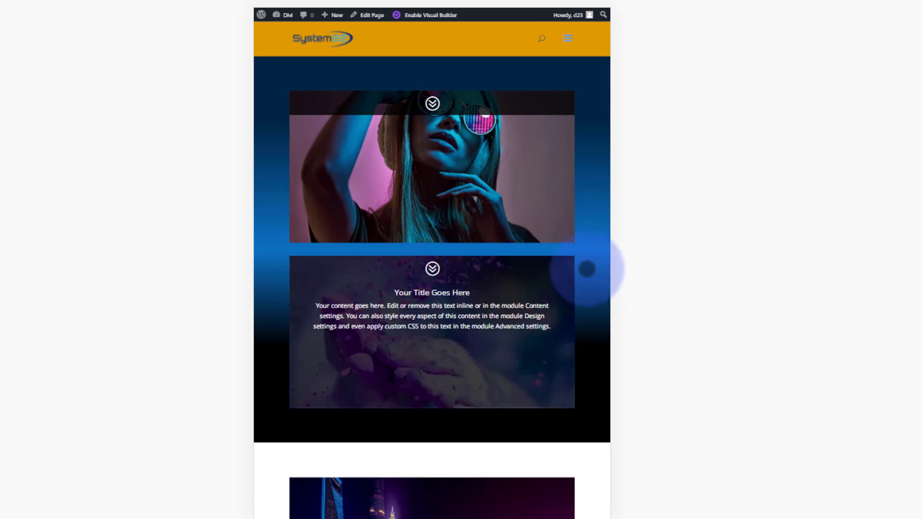
left_click(587, 269)
left_click(484, 339)
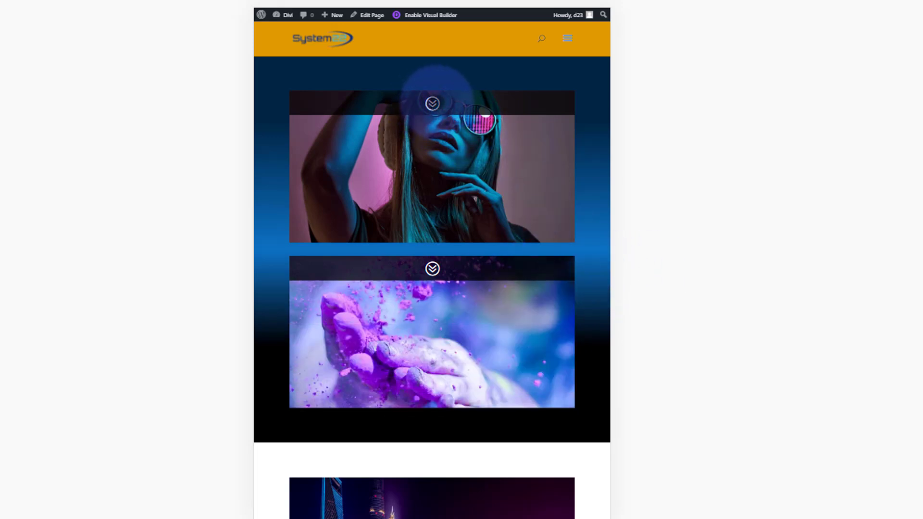
left_click(435, 94)
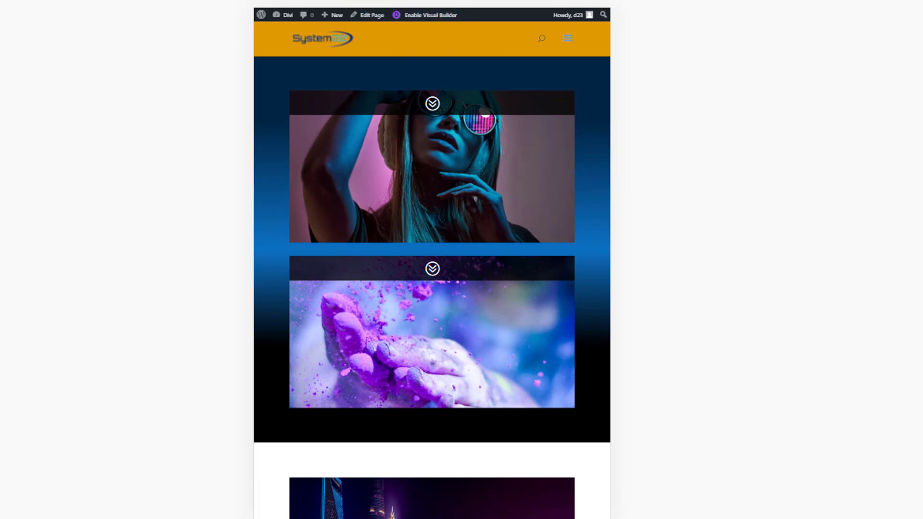
Switch the device preview to iPhone 12 Pro and test opening and closing the overlays of both stacked blurbs.
left_click(369, 0)
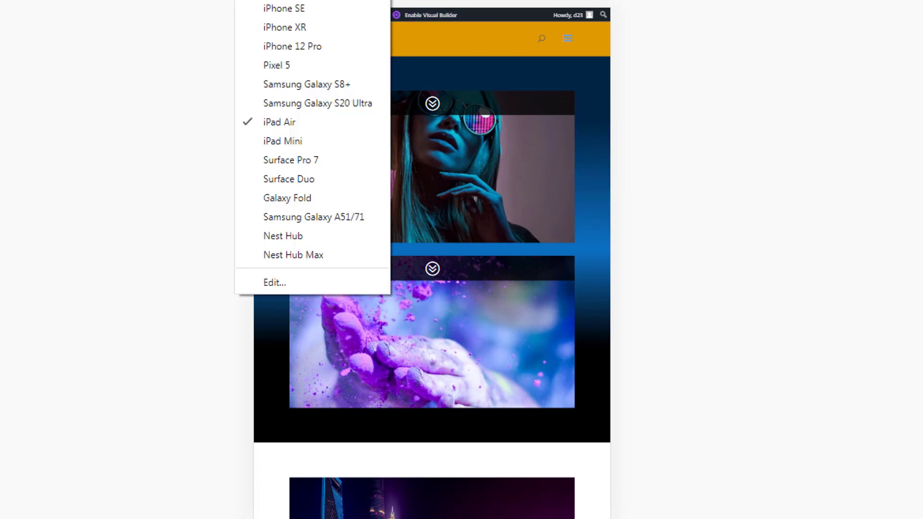
left_click(293, 46)
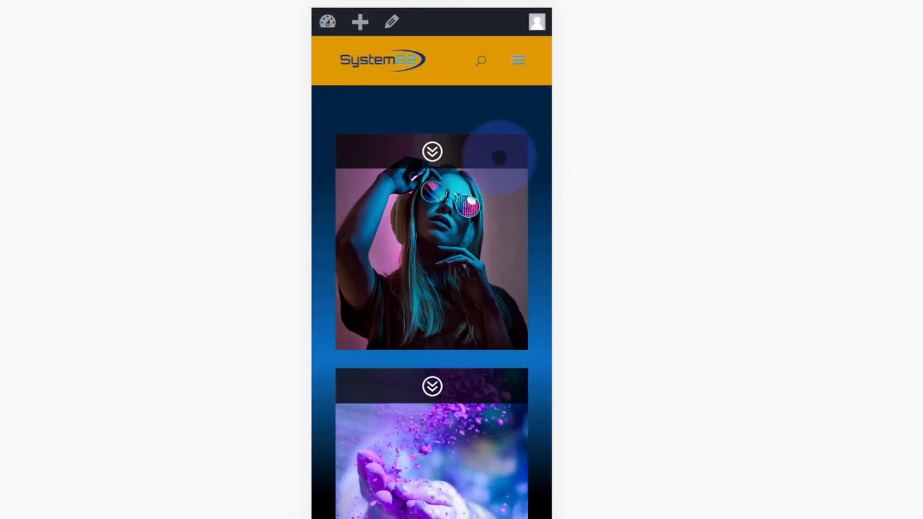
left_click(499, 156)
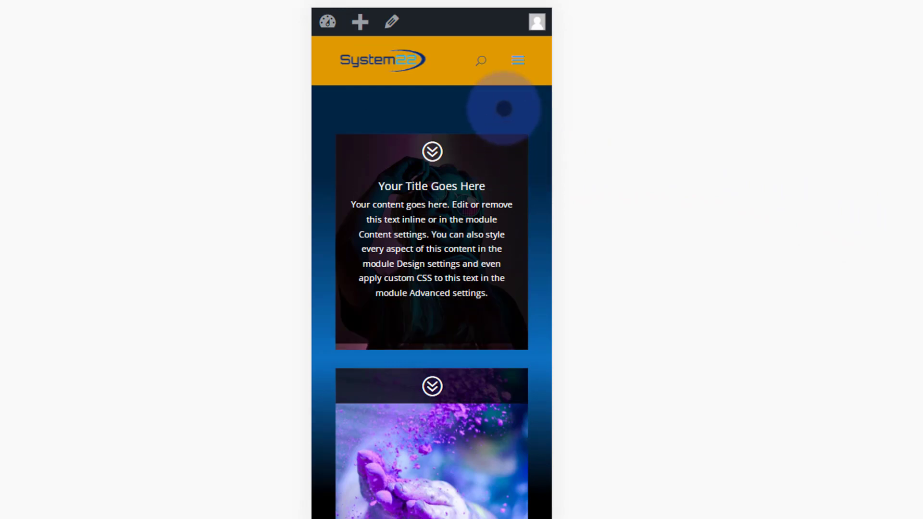
left_click(504, 108)
scroll(537, 193, "down", 4)
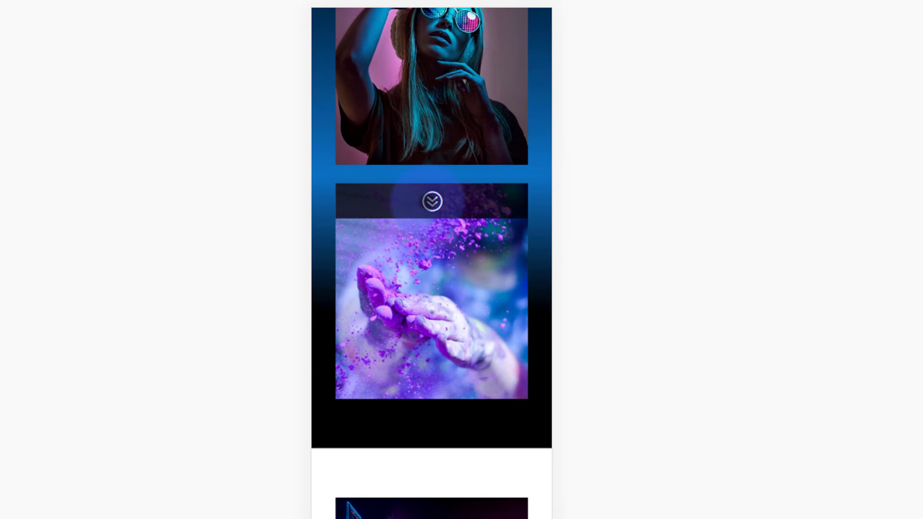
left_click(427, 204)
left_click(541, 179)
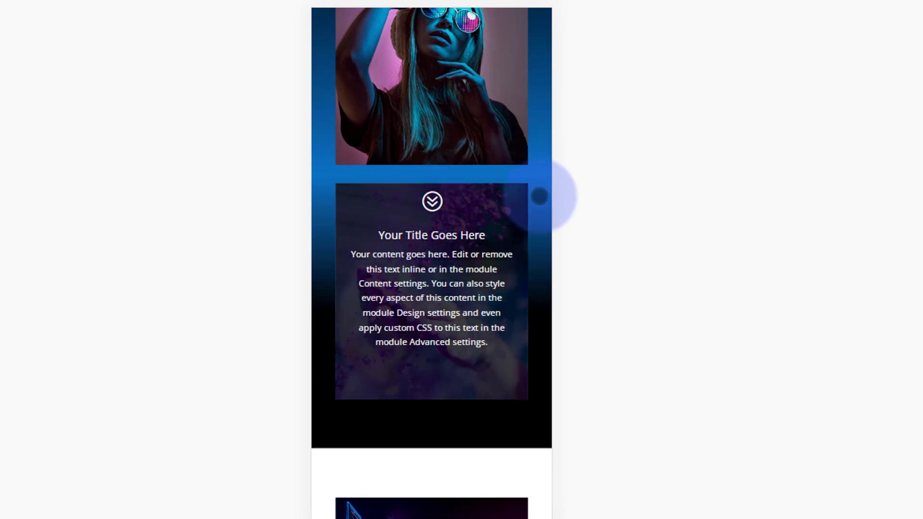
left_click(546, 166)
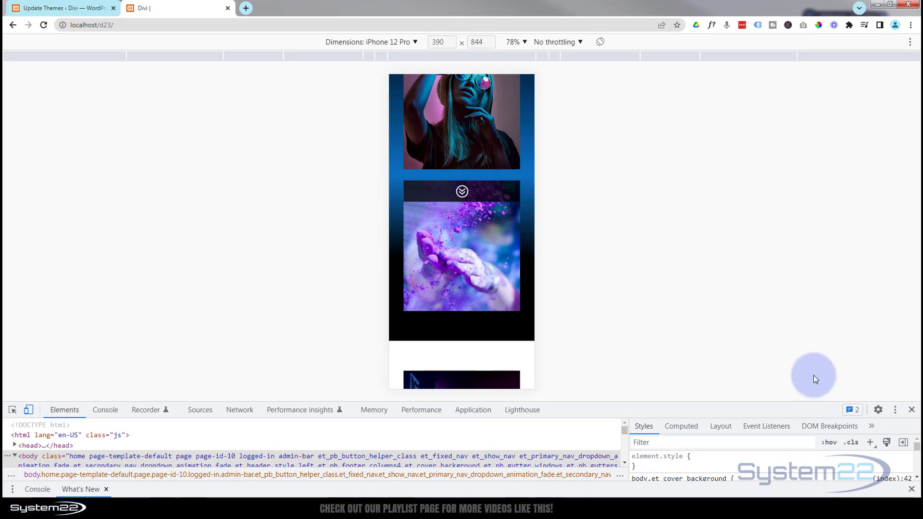
Close the developer tools and check the hover reveal of both blurbs on the desktop version of the live page.
left_click(911, 409)
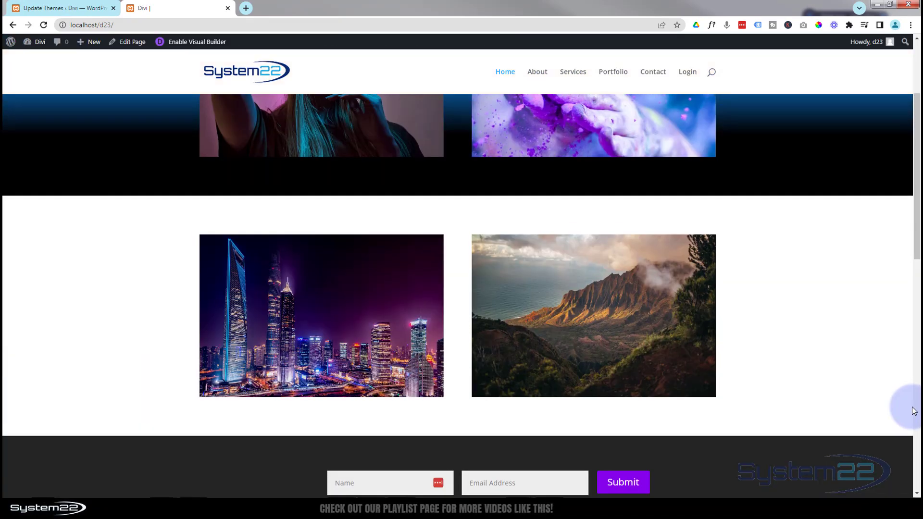
scroll(829, 291, "up", 3)
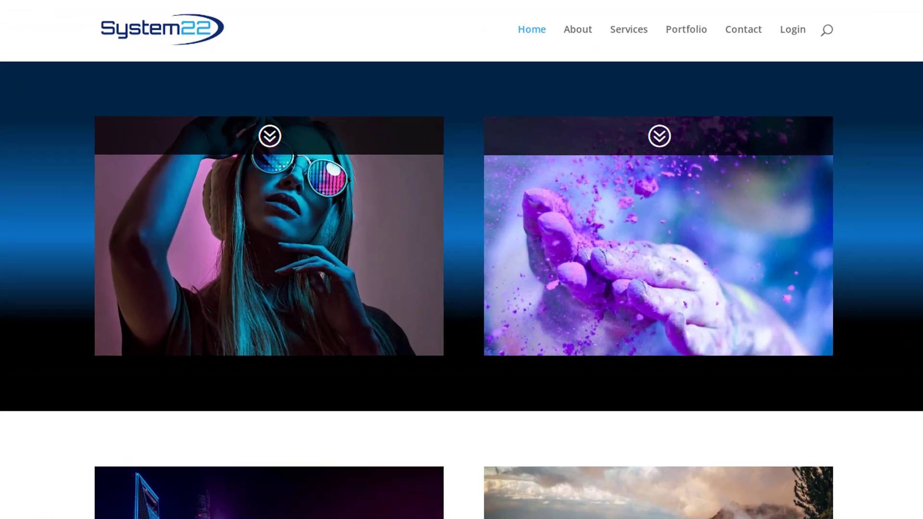
mouse_move(325, 155)
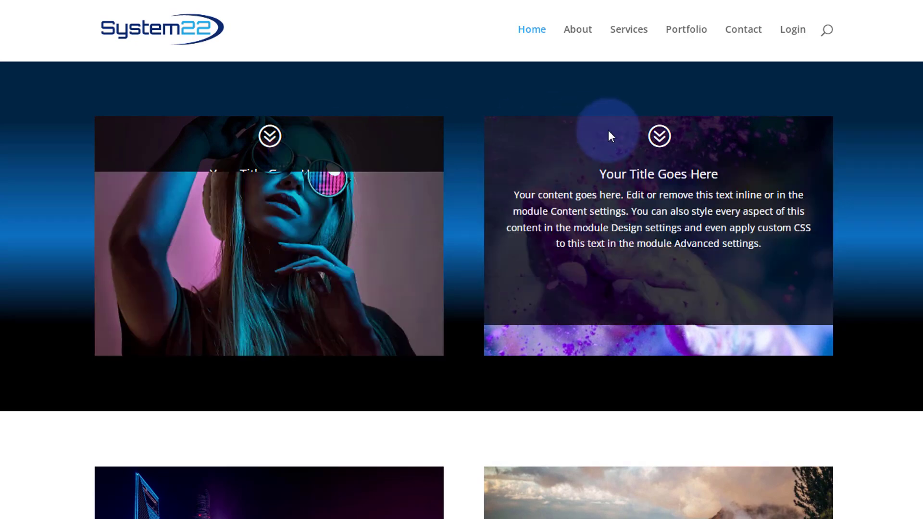